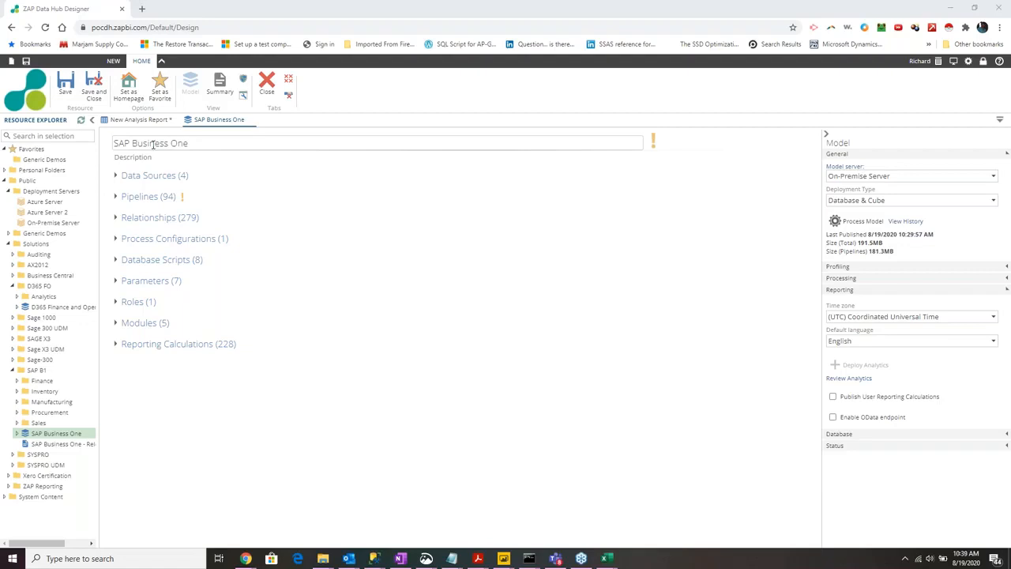
- Review the data sources listed in the SAP Business One model
left_click(115, 175)
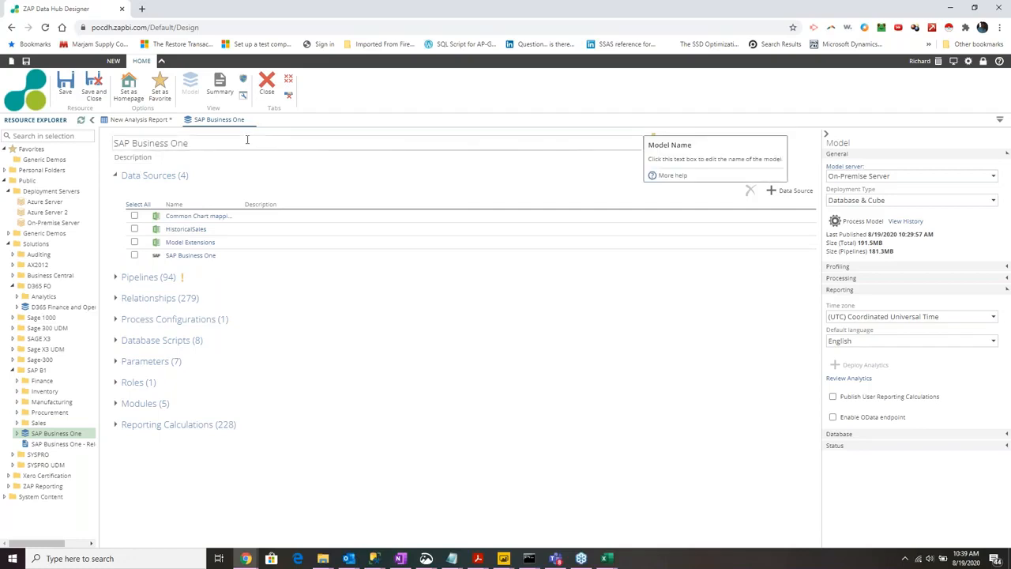
left_click(115, 177)
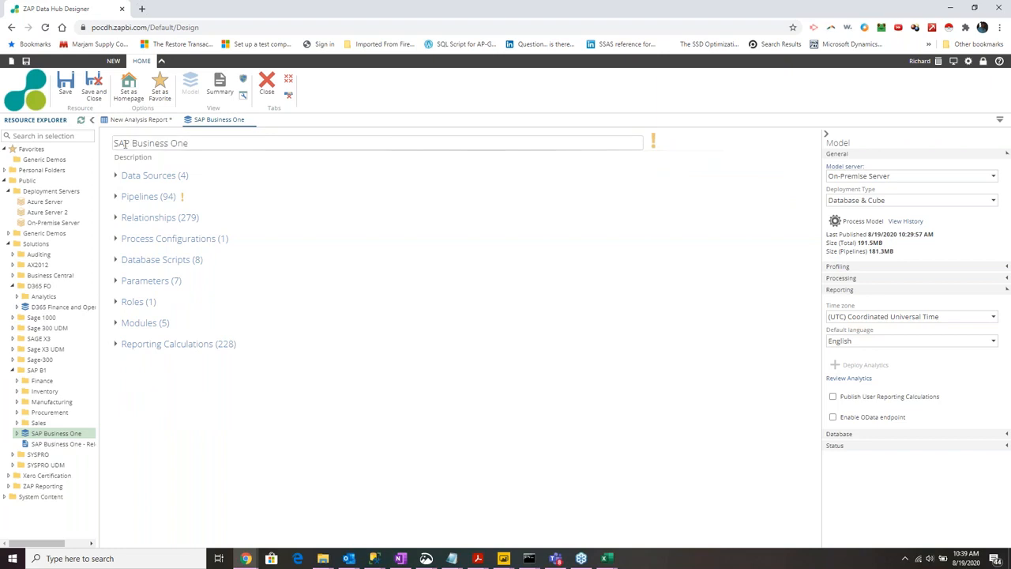
left_click_drag(195, 146, 112, 147)
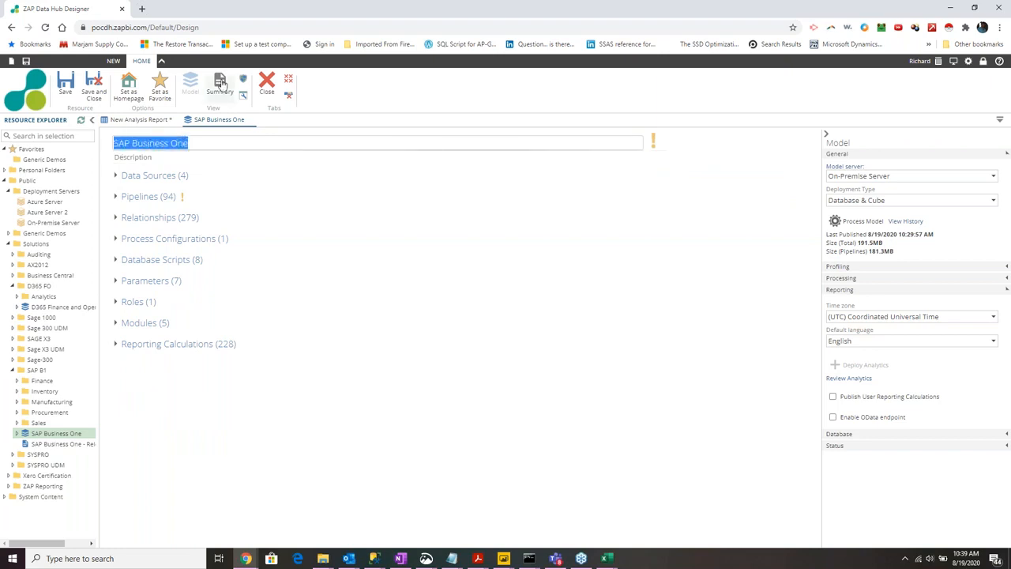
left_click(118, 174)
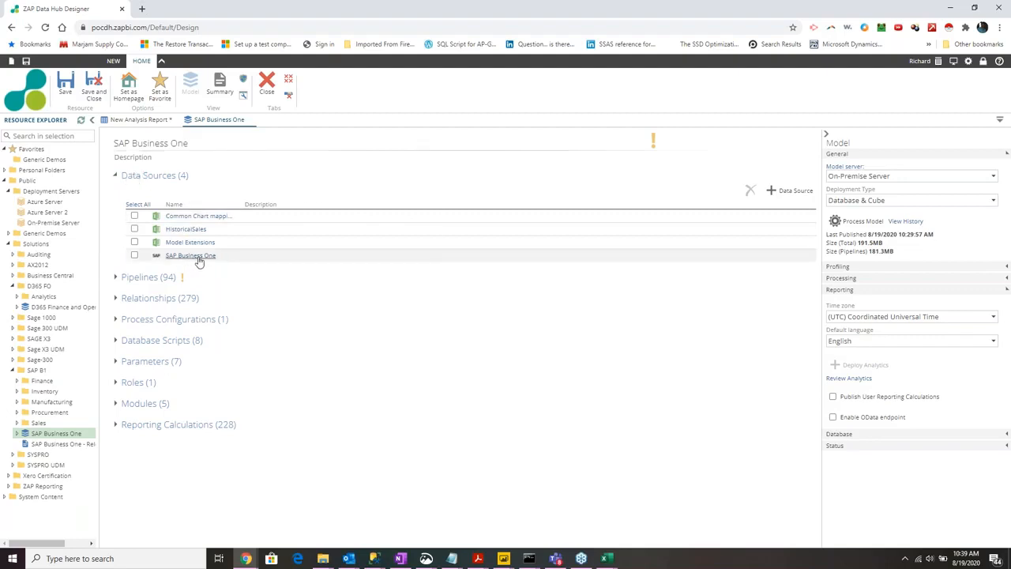
- Find the Inventory transactions history pipeline among the model's pipelines and open it
left_click(142, 283)
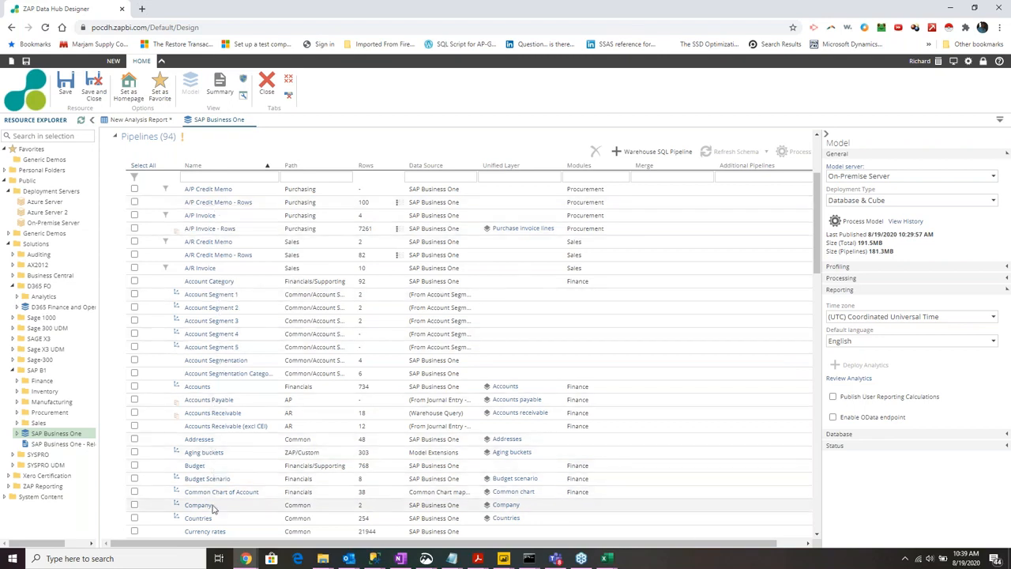
scroll(213, 360, "down", 3)
scroll(237, 367, "down", 10)
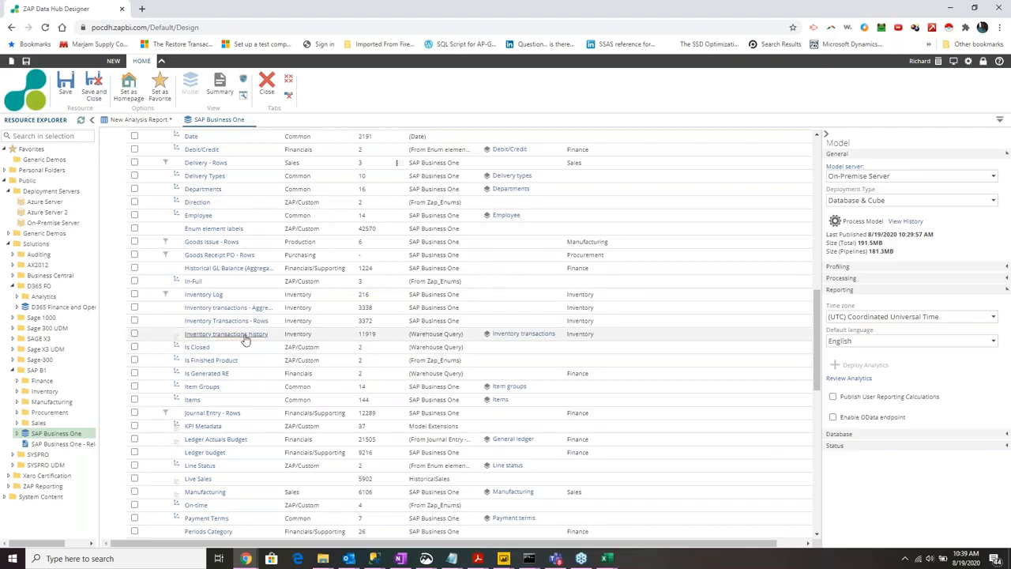
left_click(241, 334)
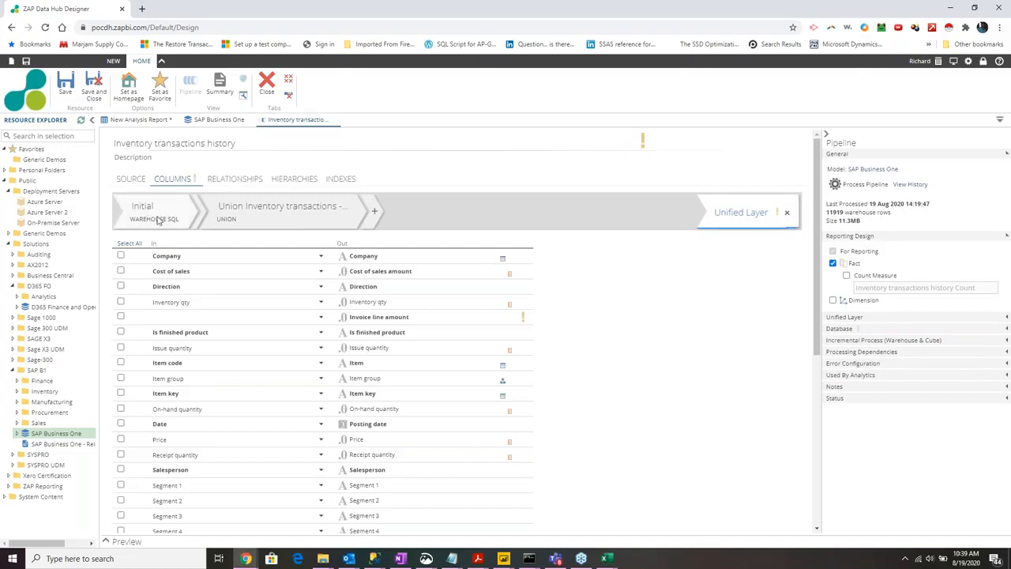
- Examine the Inventory transactions history pipeline's Warehouse SQL source, its initial columns and its union with Inventory Transactions - Rows
left_click(158, 219)
left_click(131, 178)
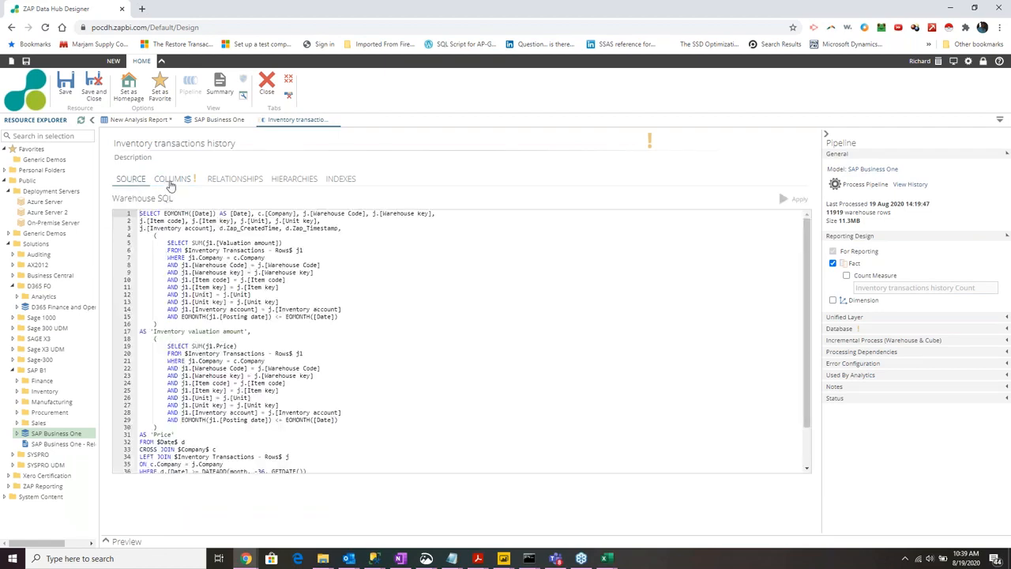
left_click(169, 183)
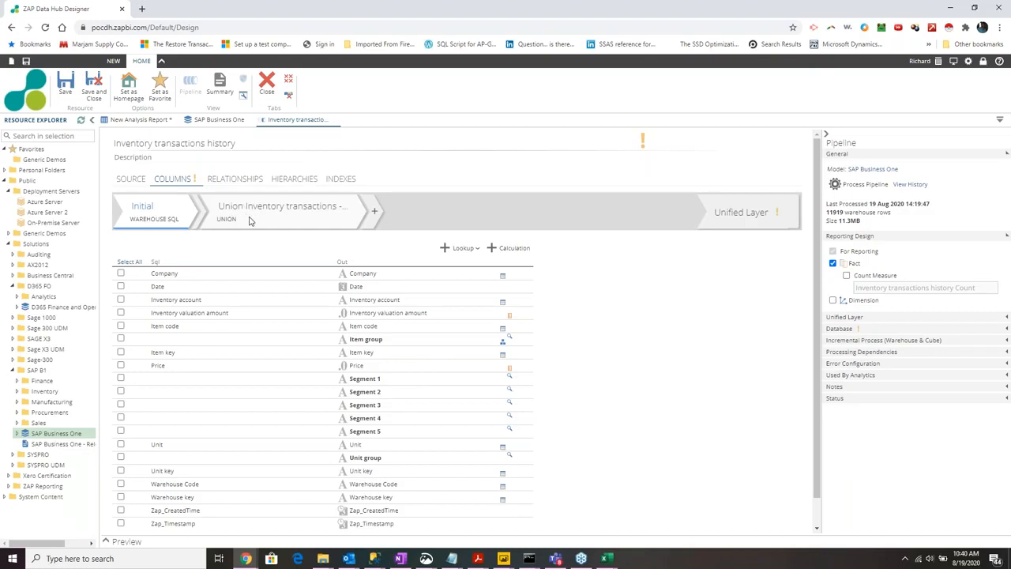
left_click(132, 180)
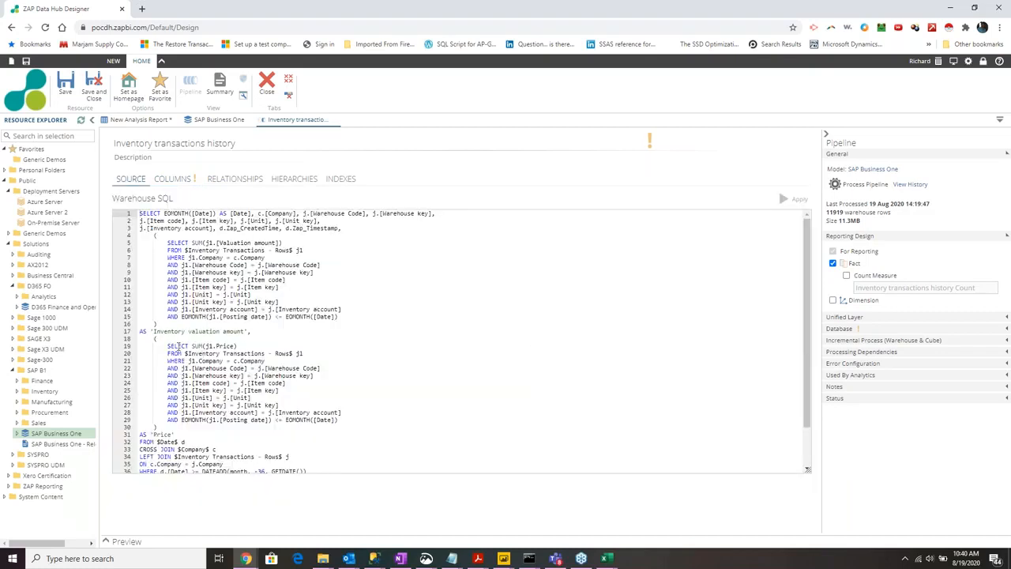
left_click(179, 182)
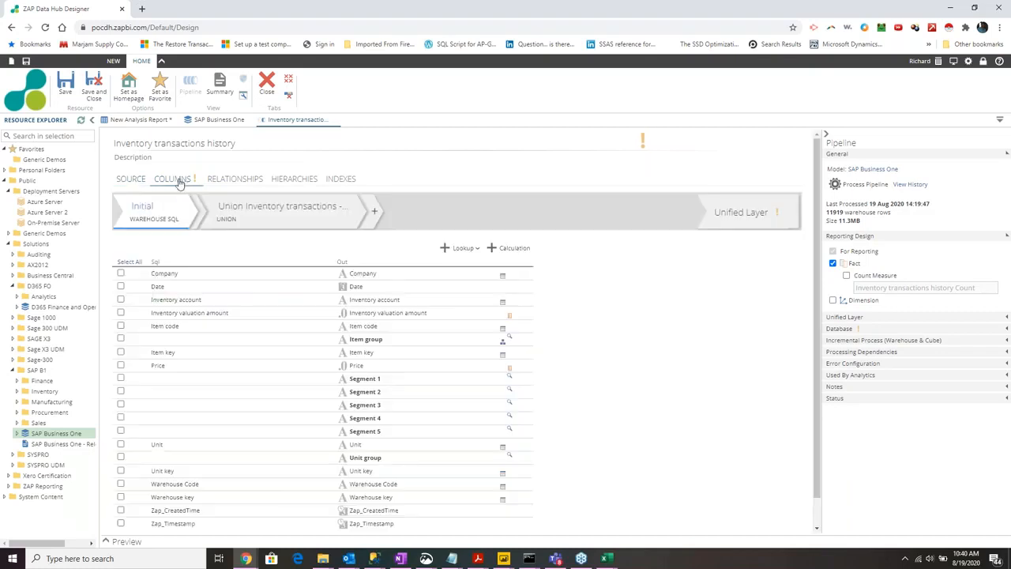
left_click(266, 224)
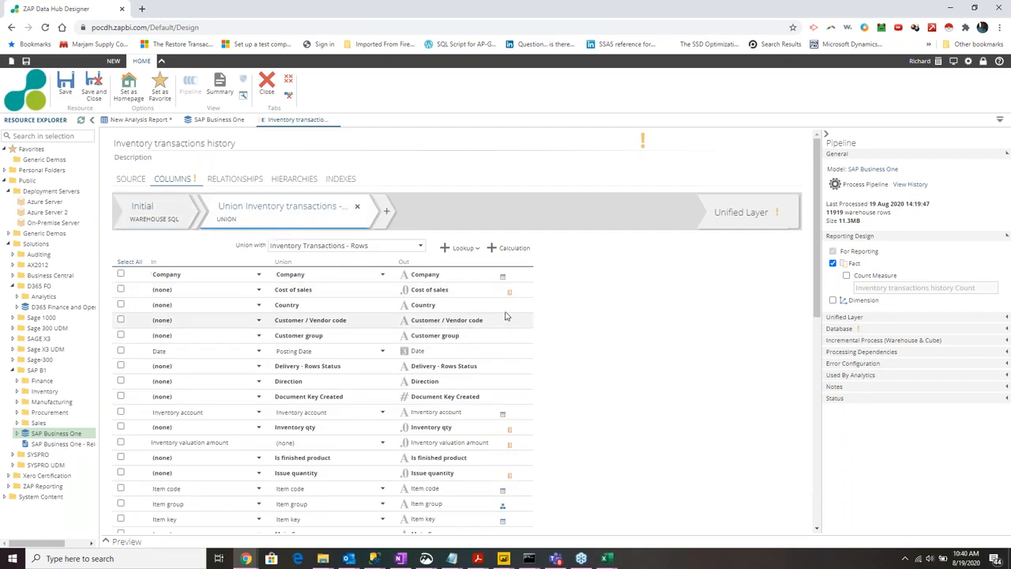
- Return to the SAP Business One model, collapse its pipelines and start adding a new data source
left_click(208, 121)
scroll(287, 270, "up", 5)
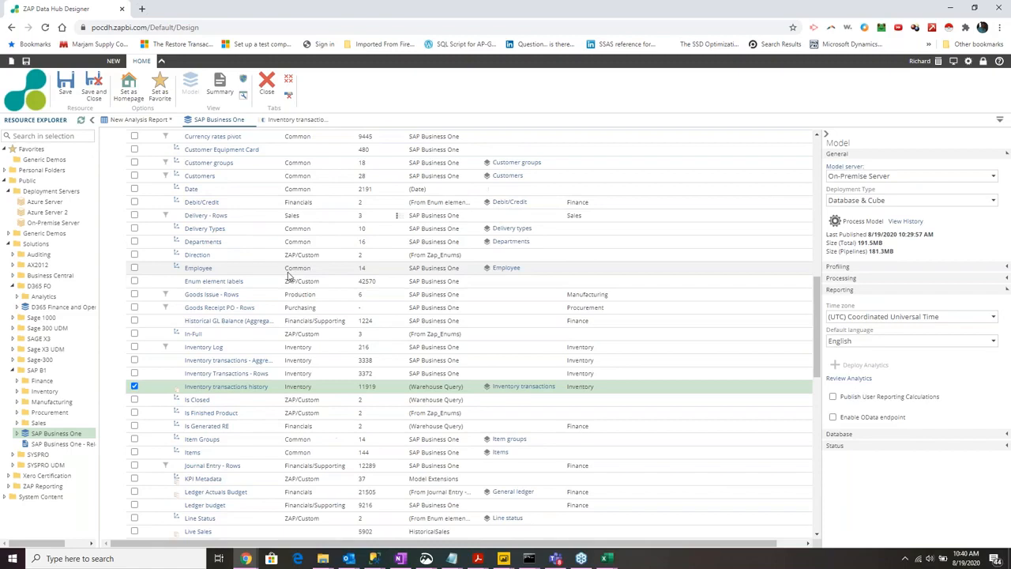
scroll(286, 269, "up", 5)
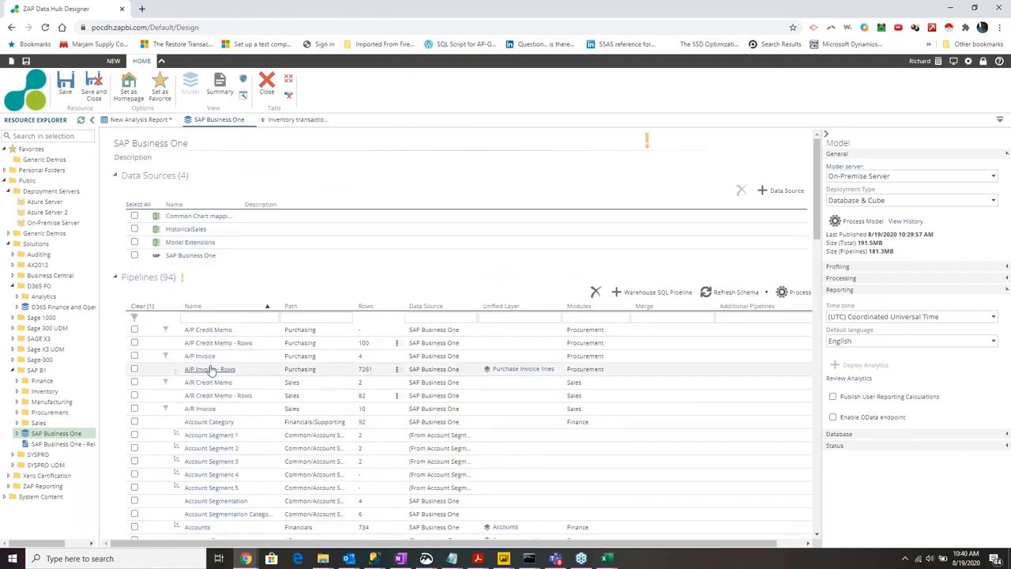
left_click(155, 276)
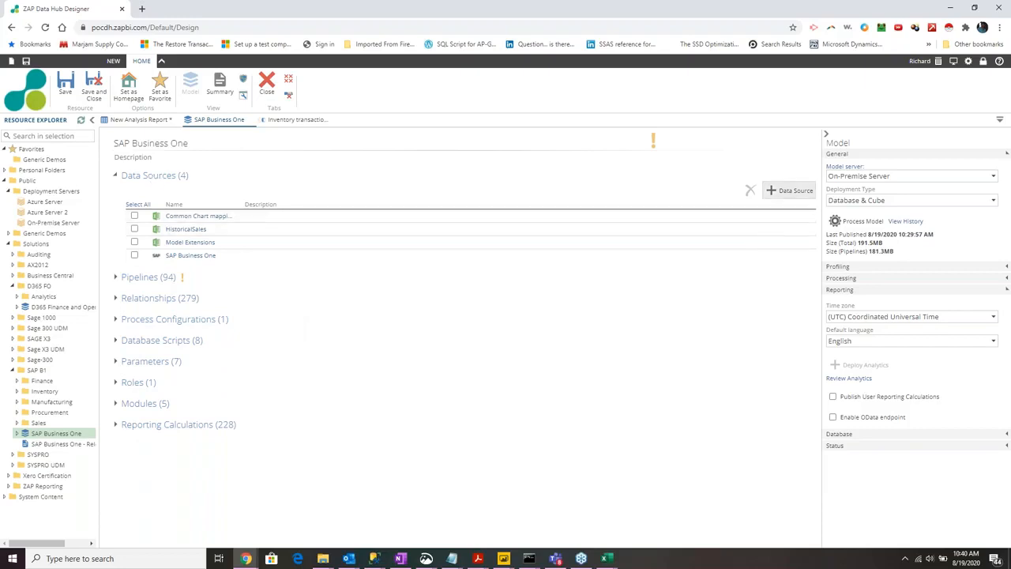
left_click(790, 191)
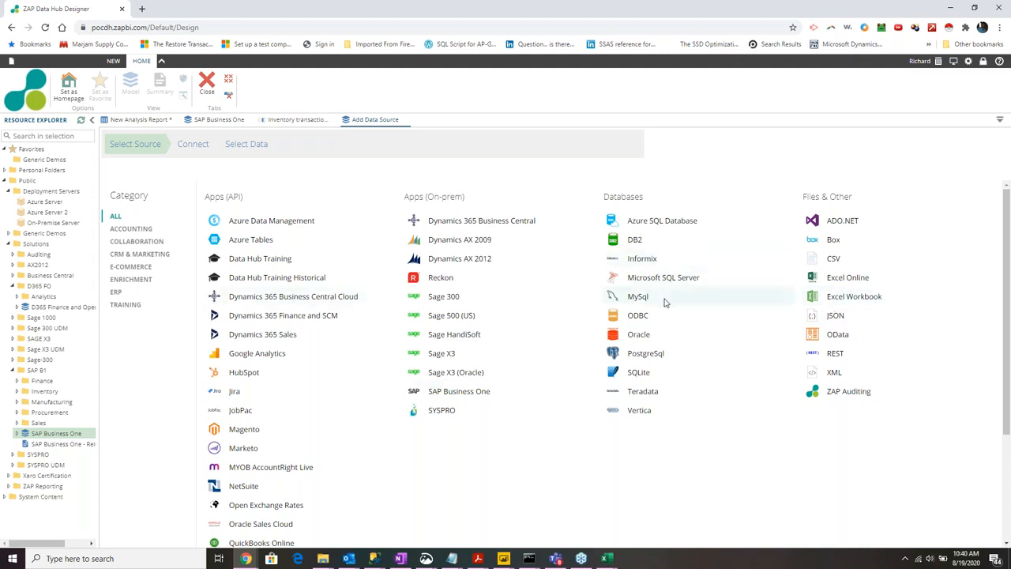
- Inspect the Forecast column of the Budget Data sheet in Budget_File.xlsx in Excel, close that workbook and return to ZAP Data Hub
mouse_move(602, 560)
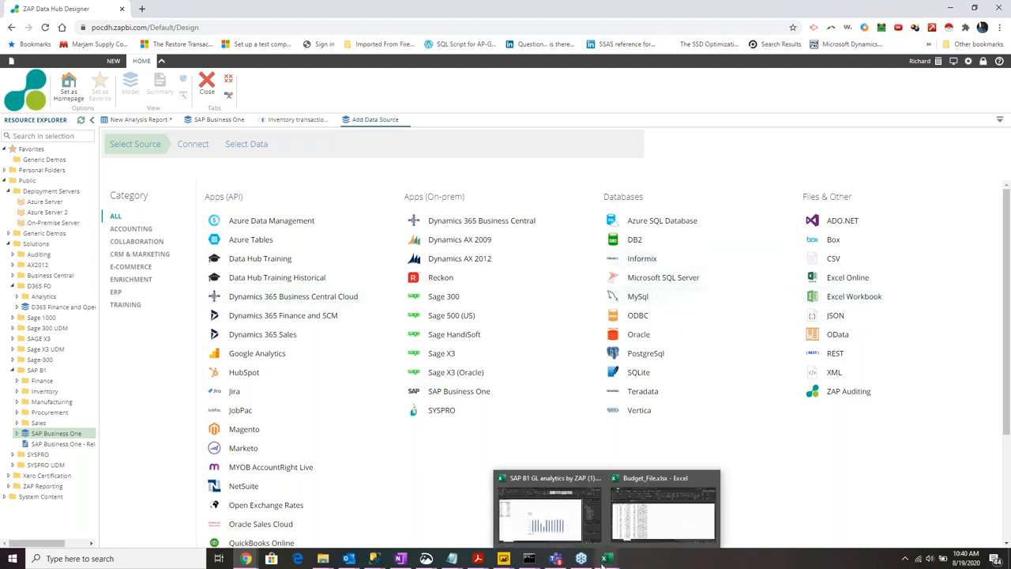
left_click(628, 527)
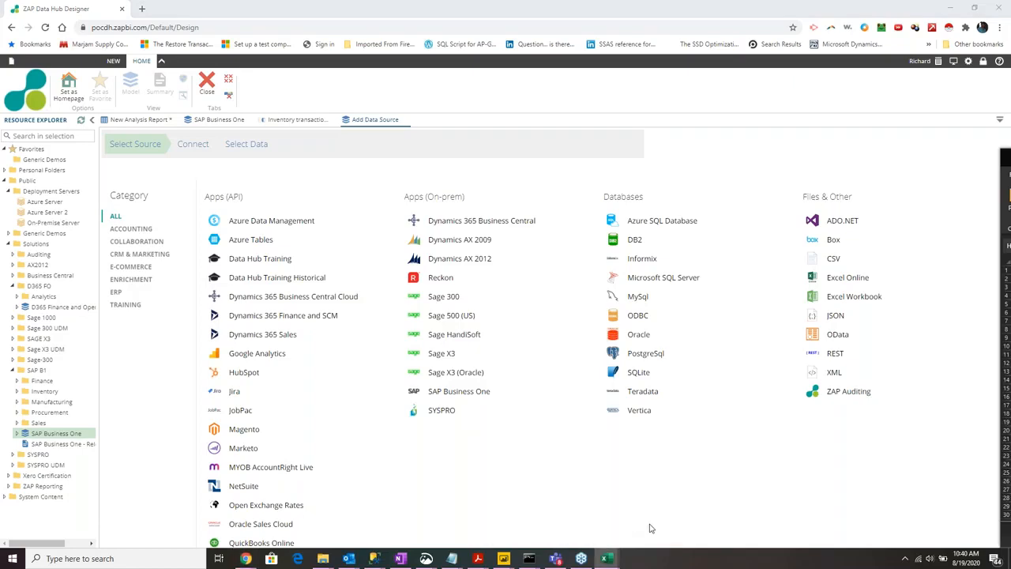
left_click_drag(1010, 157, 634, 106)
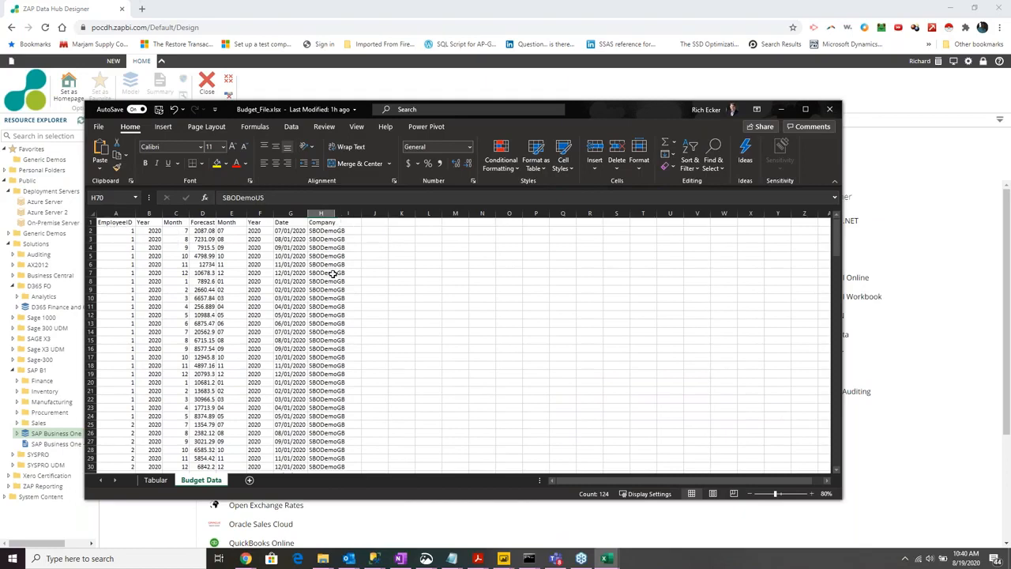
left_click_drag(202, 222, 207, 466)
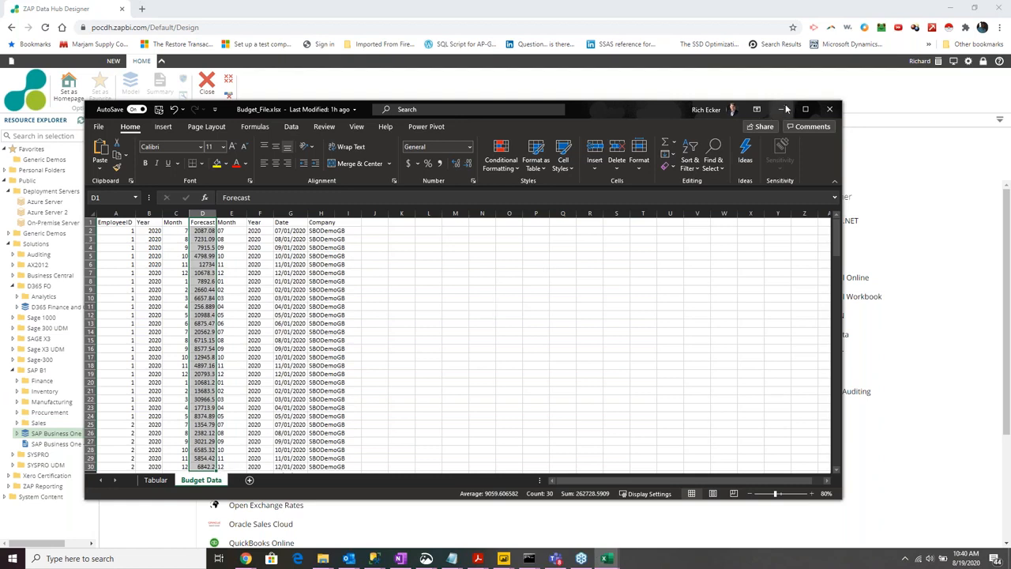
left_click(829, 109)
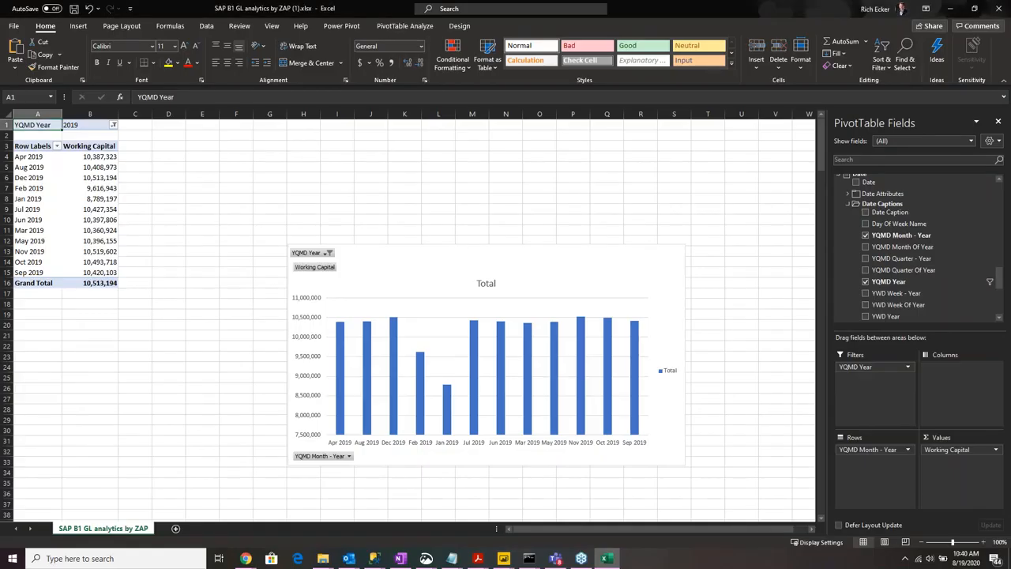
mouse_move(245, 558)
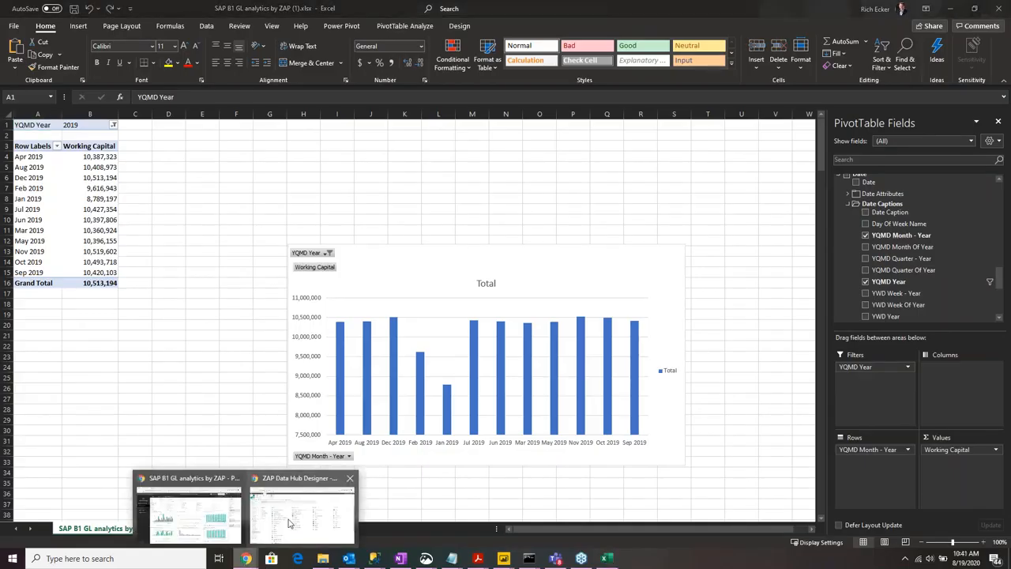
left_click(295, 518)
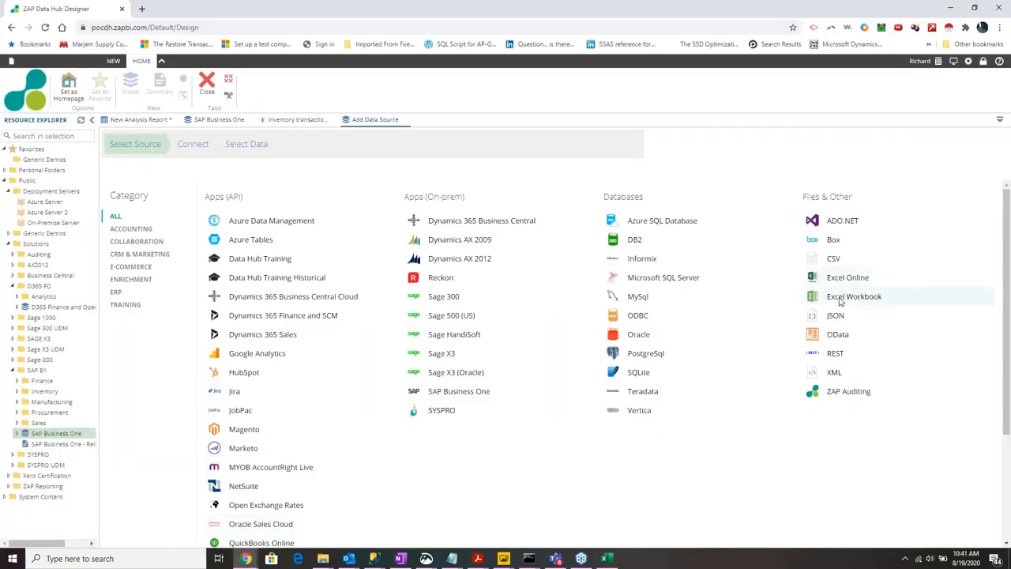
- Connect an Excel Workbook data source using the uploaded file Budget_File.xlsx and continue to the data selection
mouse_move(841, 301)
left_click(767, 397)
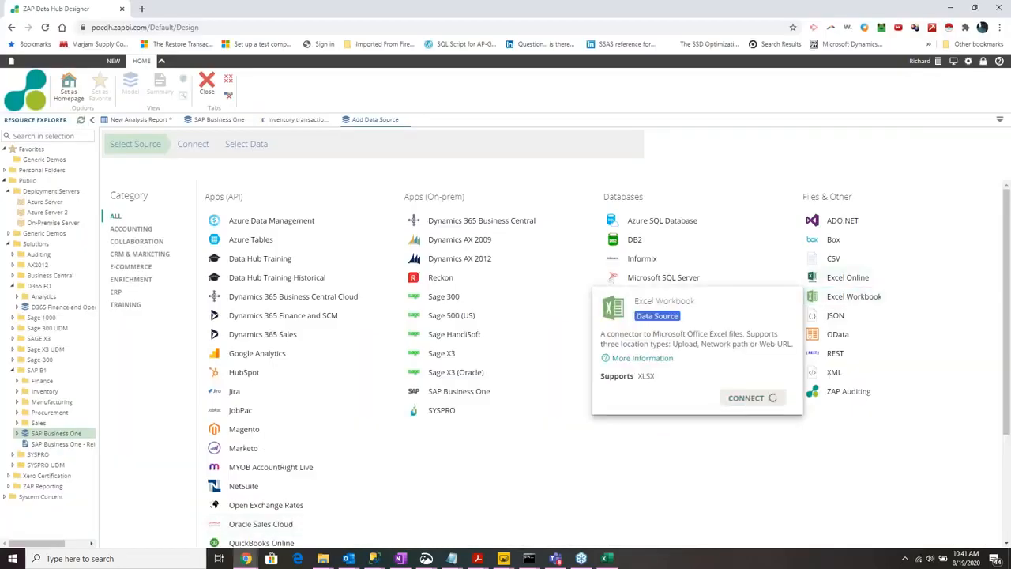
left_click(317, 244)
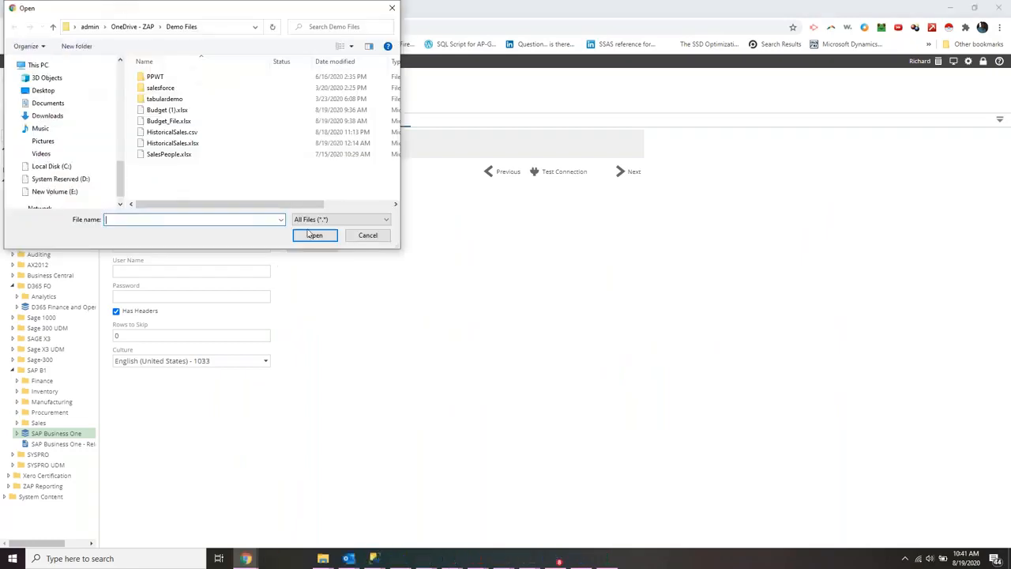
left_click(168, 121)
left_click(305, 235)
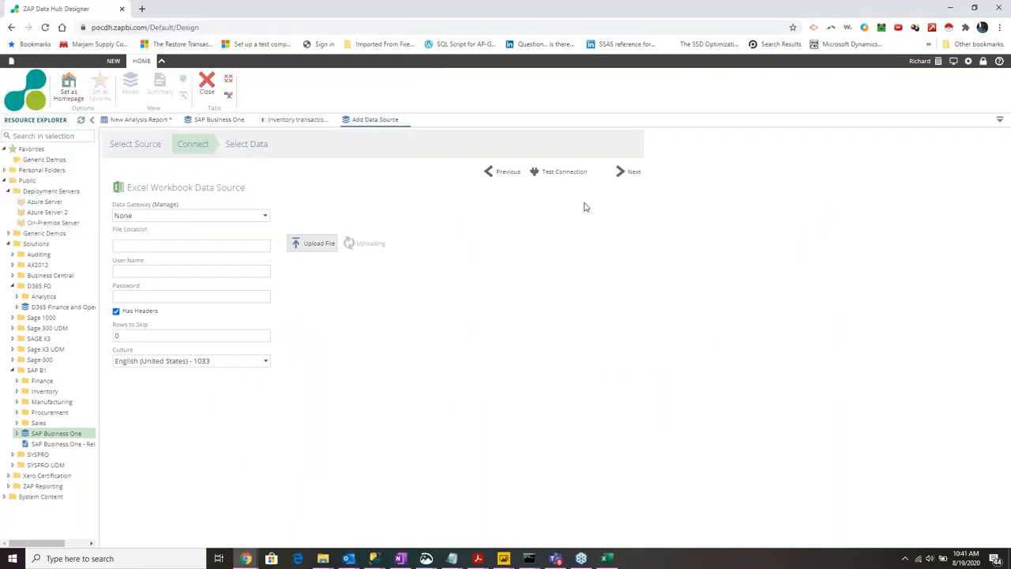
left_click(628, 173)
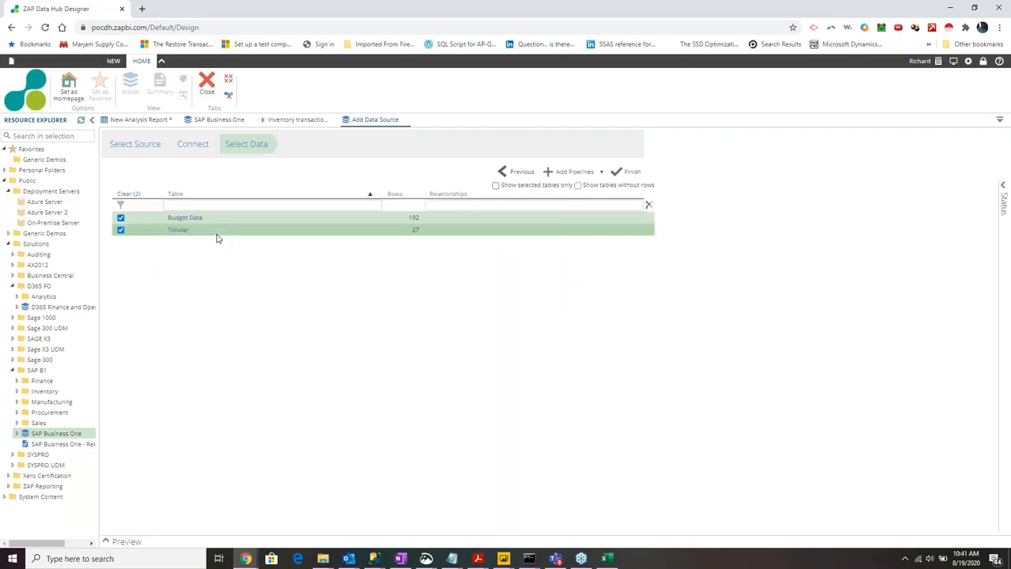
- Include only the Budget Data table from the workbook and finish adding the data source
left_click(121, 218)
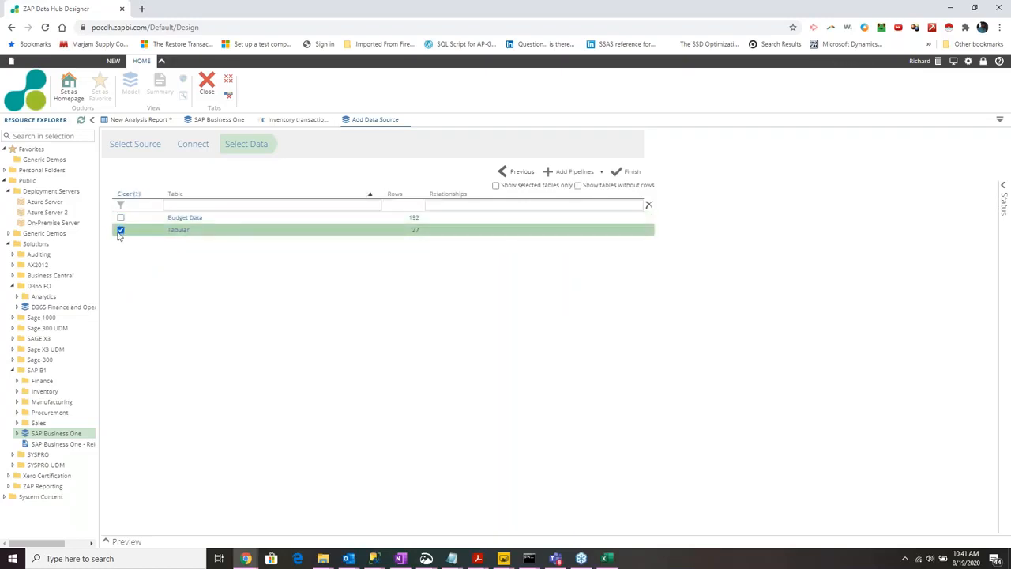
left_click(120, 230)
left_click(121, 218)
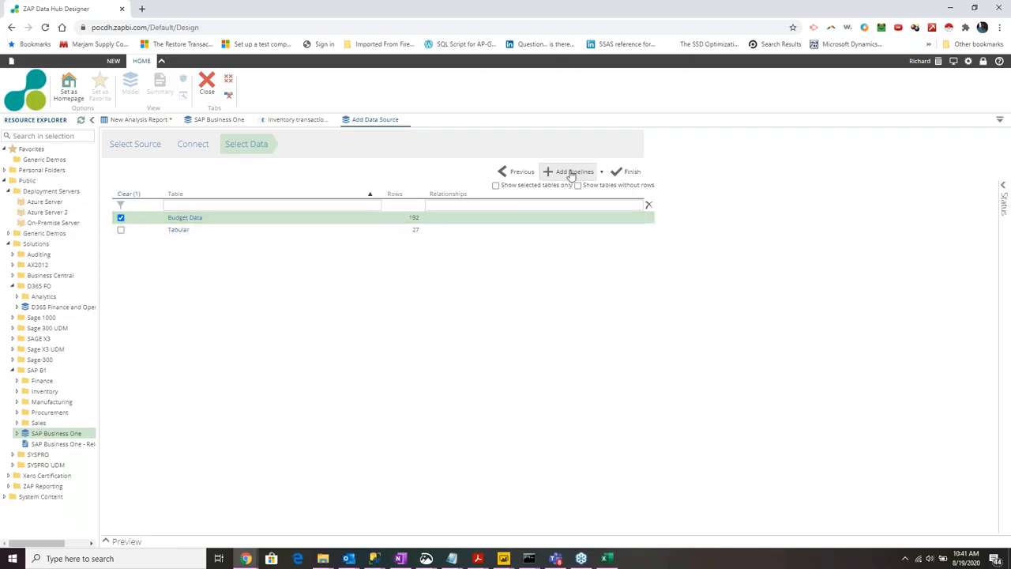
left_click(631, 173)
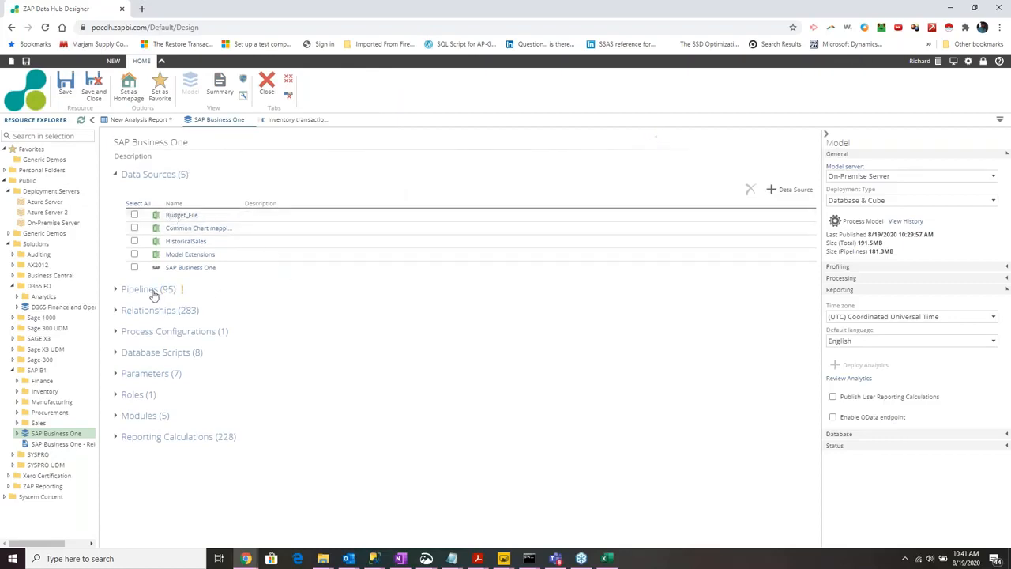
- Filter the model's pipelines by data source "budget" and open the relationships of the Budget Data pipeline
left_click(152, 291)
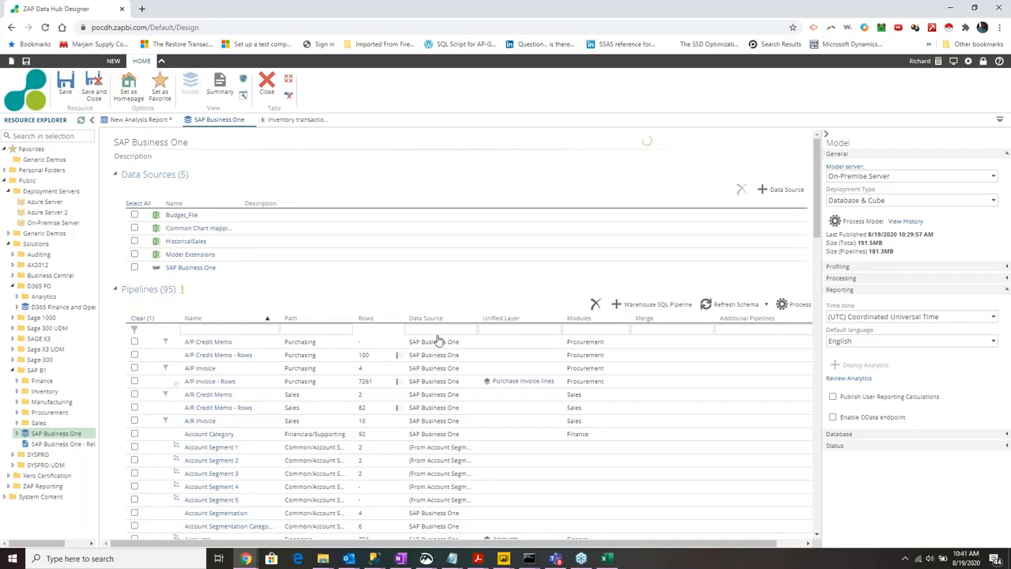
scroll(602, 338, "down", 2)
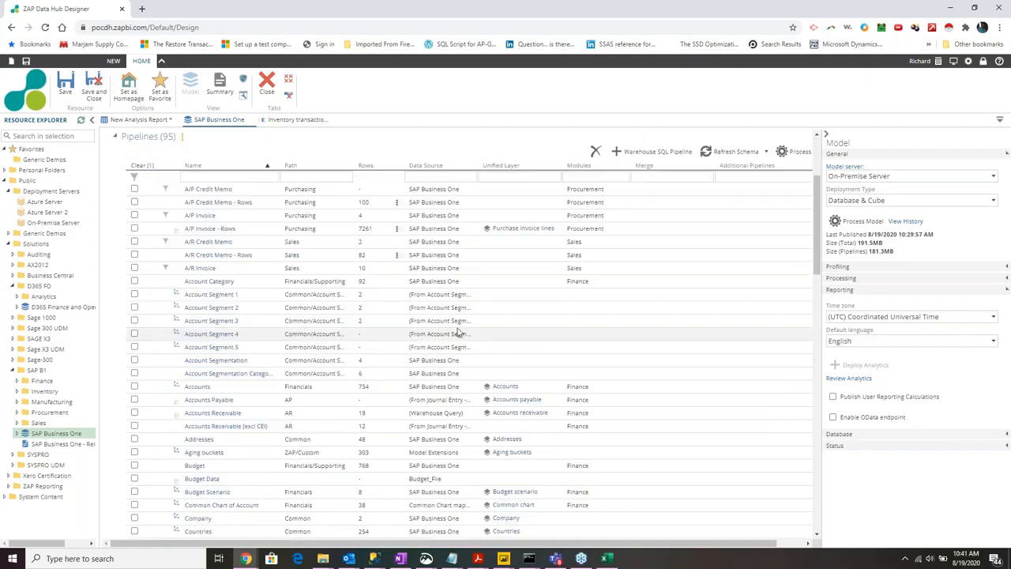
left_click(429, 189)
left_click(429, 175)
type("budget")
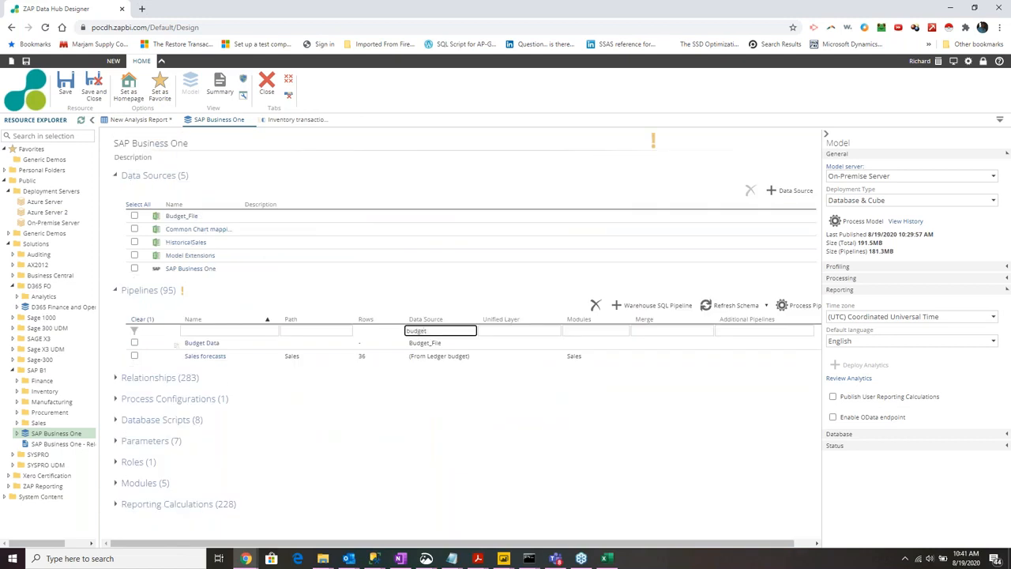
left_click(210, 345)
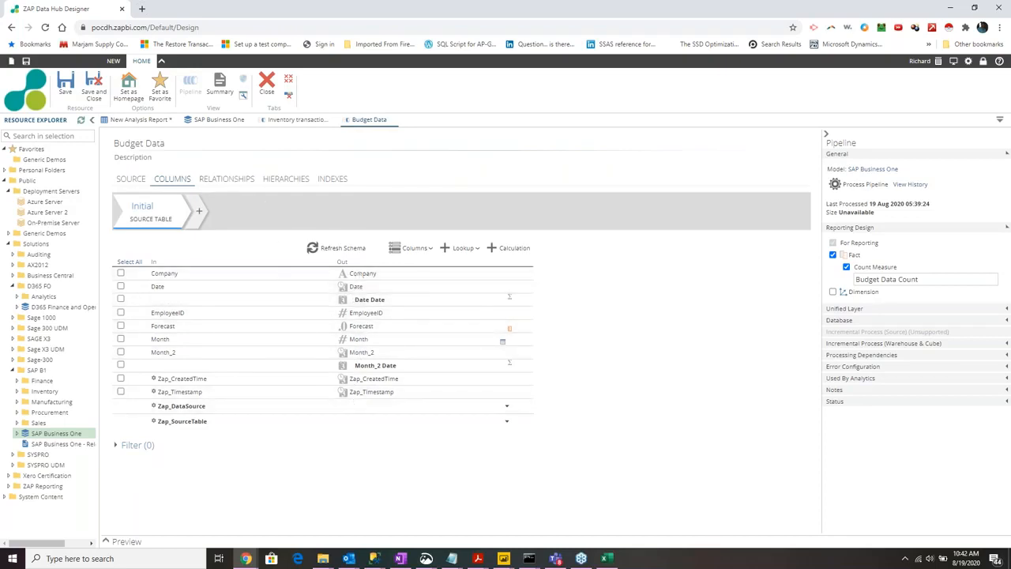
left_click(226, 179)
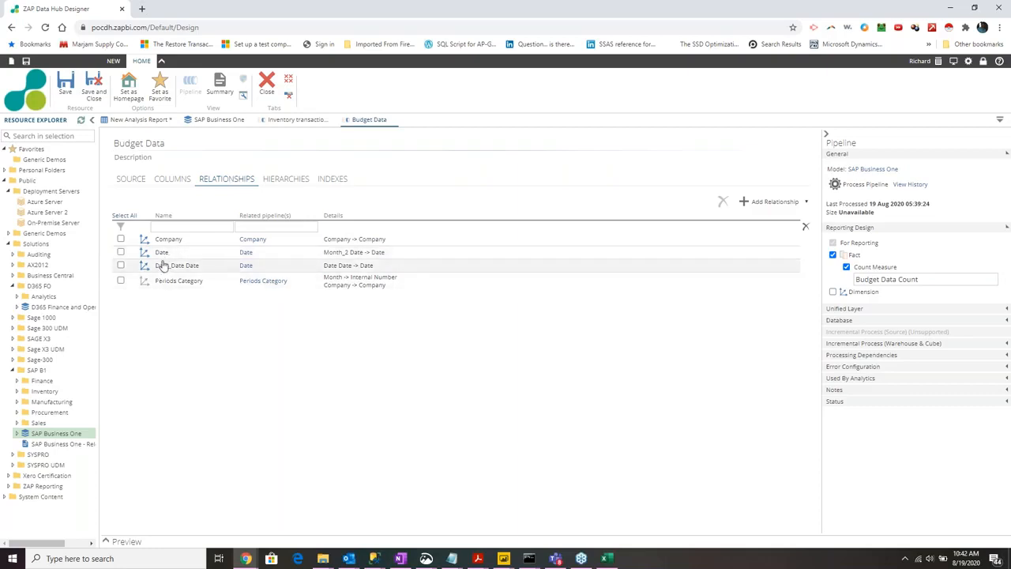
- Remap the Budget Data pipeline's Date relationship from the Date Date column to Date
left_click(324, 253)
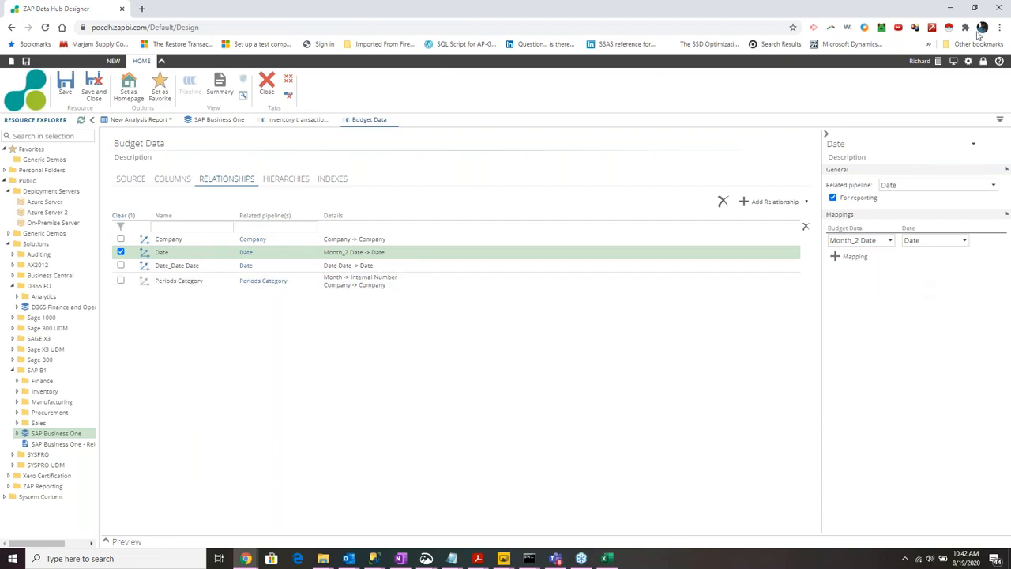
left_click(850, 40)
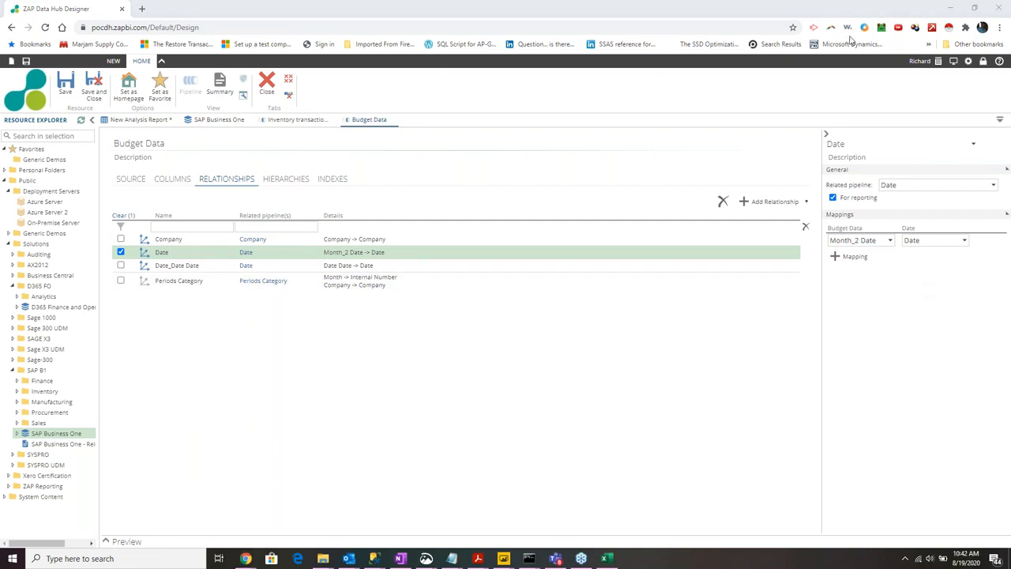
left_click(889, 240)
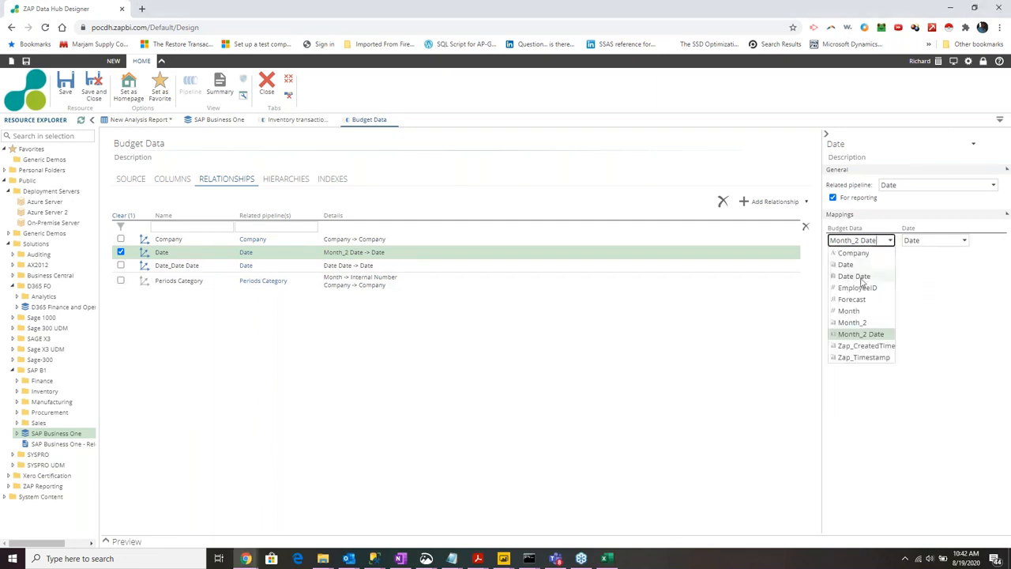
left_click(856, 277)
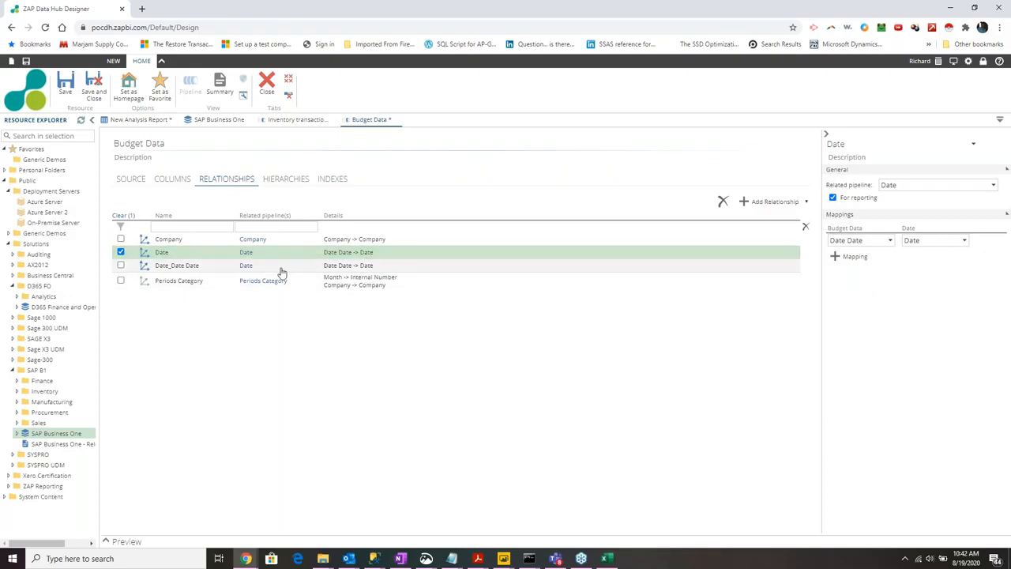
- Delete the duplicate Date_Date Date relationship, then save and close the Budget Data pipeline
left_click(120, 252)
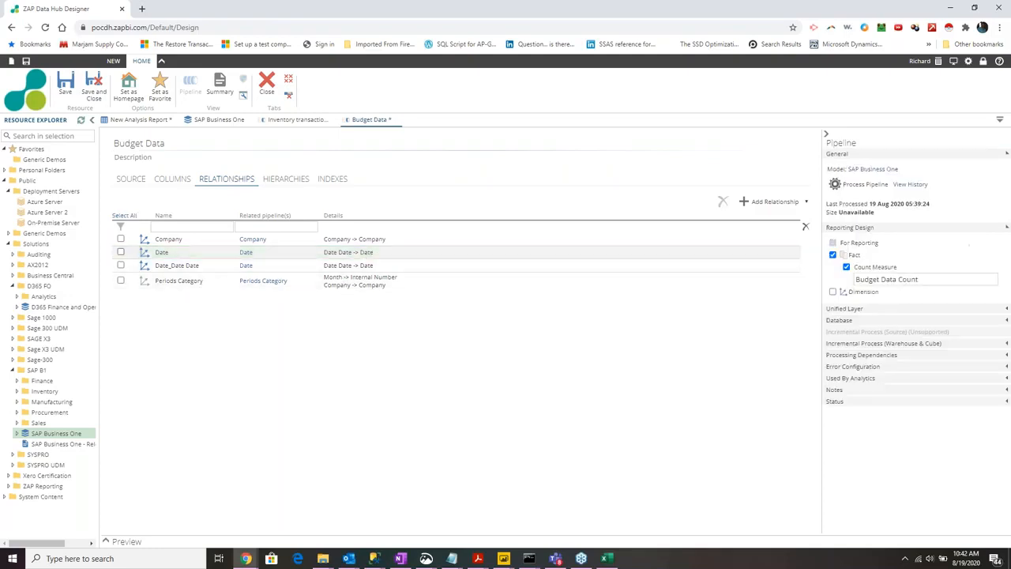
left_click(120, 267)
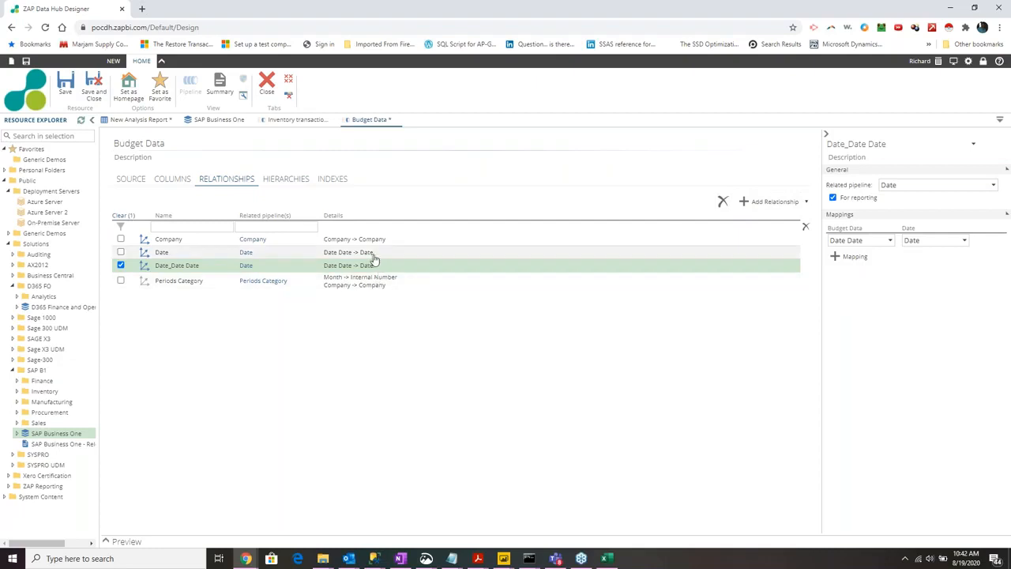
left_click(722, 201)
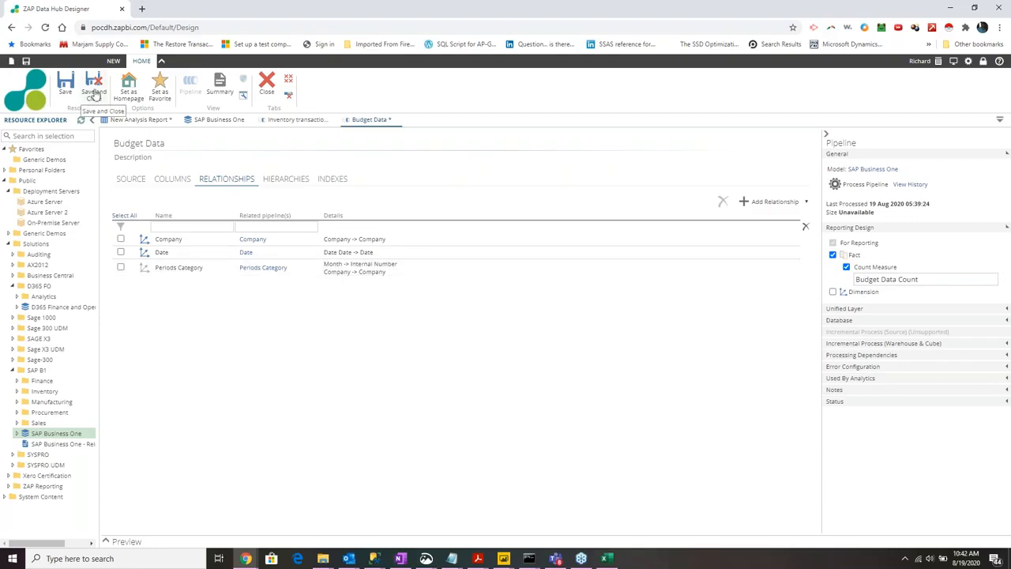
left_click(94, 87)
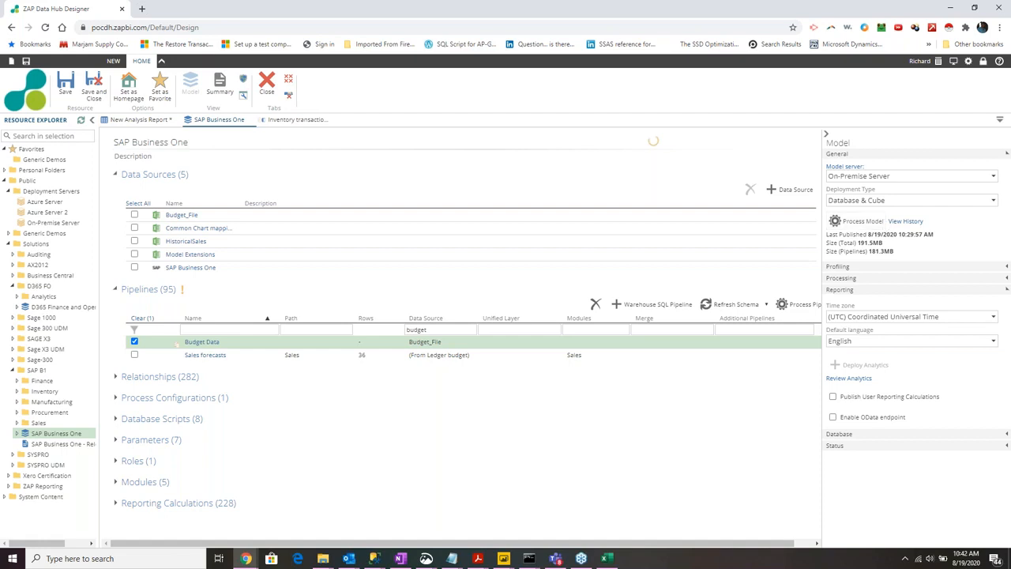
- Publish and process the SAP Business One model for only the Budget Data pipeline, excluding all other pipelines and database scripts
left_click(866, 222)
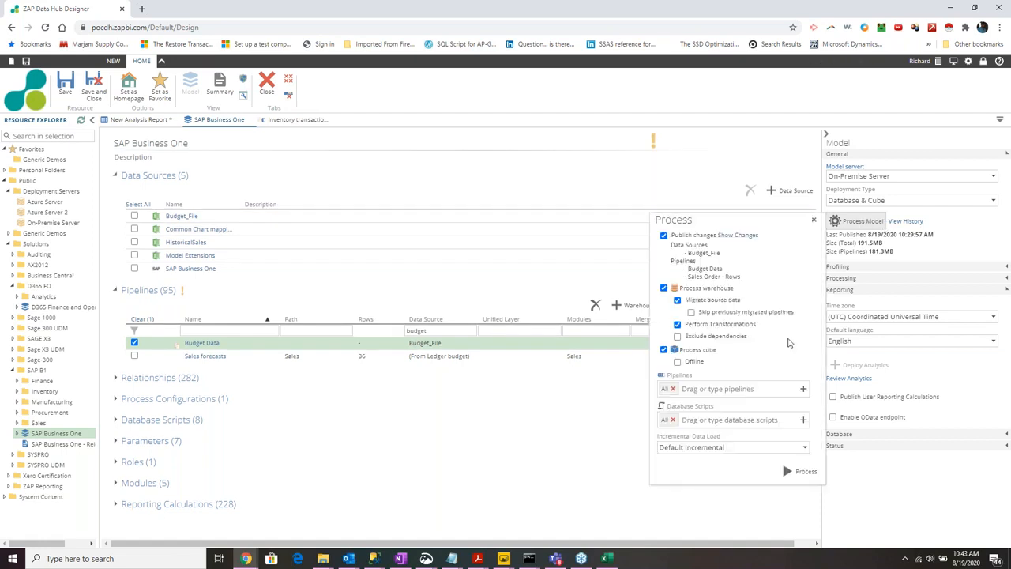
left_click(673, 389)
left_click(673, 420)
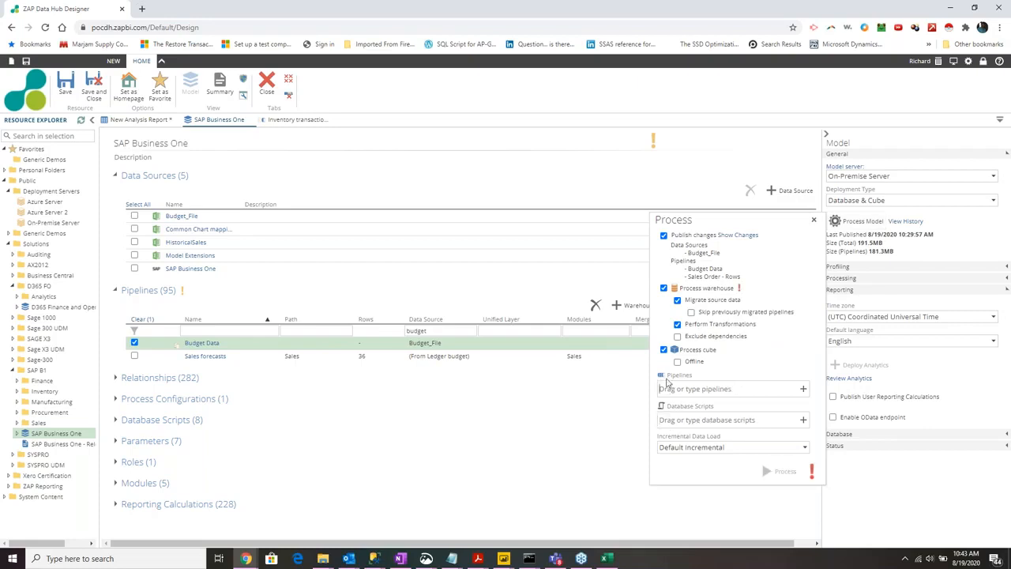
left_click(666, 386)
type("budget")
key("BackSpace")
key("BackSpace")
key("BackSpace")
type("budget")
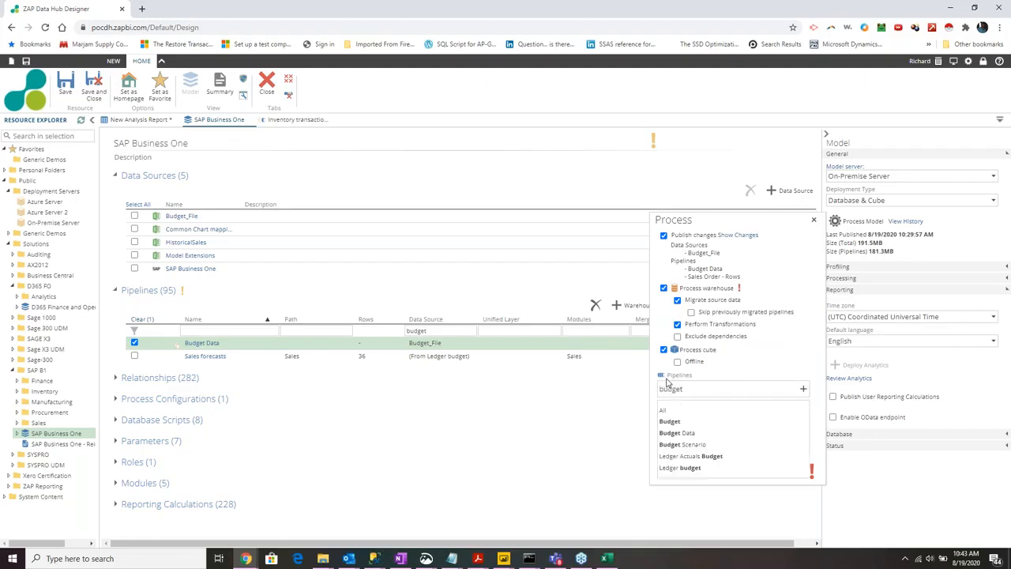
left_click(679, 434)
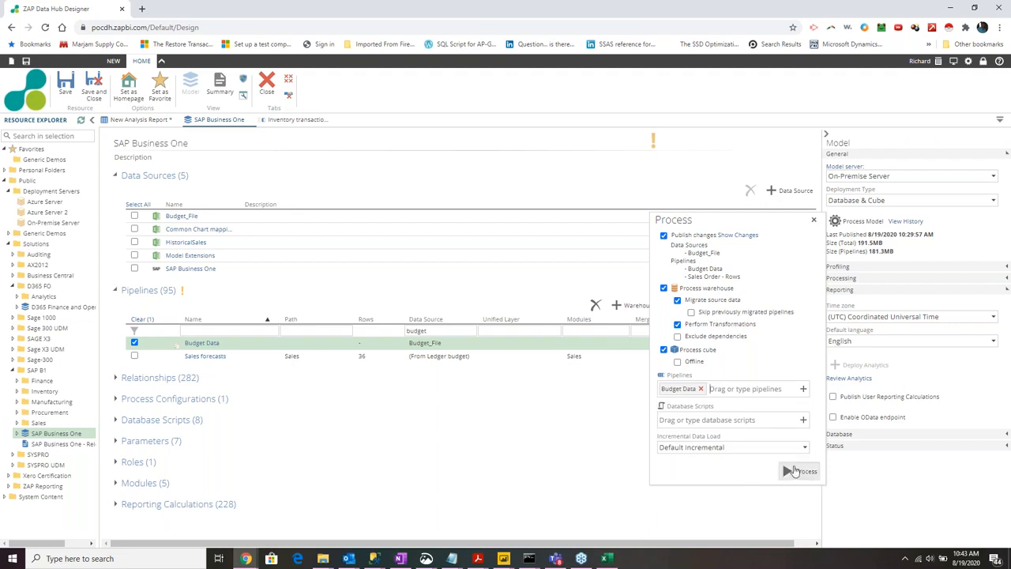
left_click(799, 472)
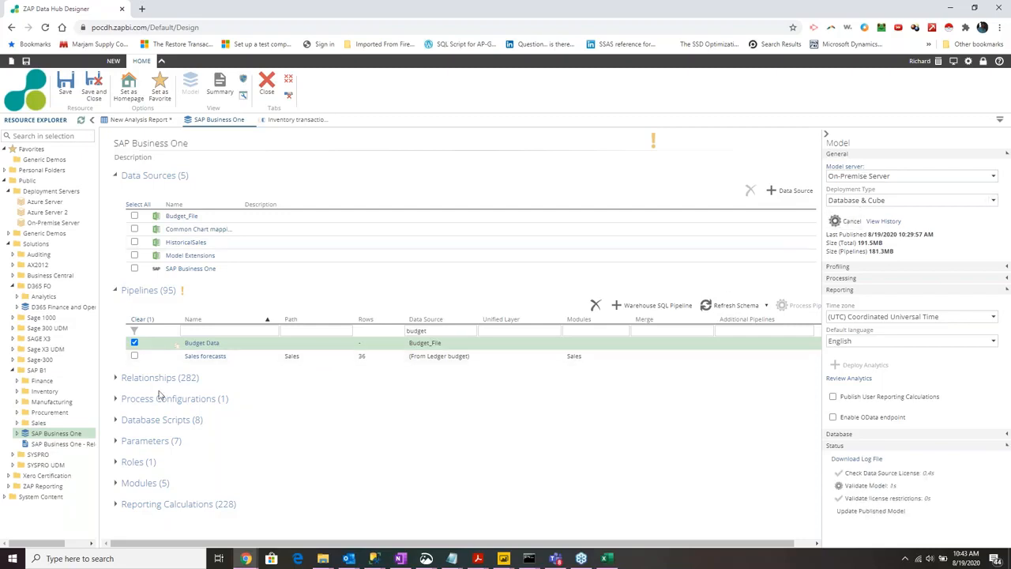
- Examine the model's process configurations and the progress of the running process
left_click(139, 400)
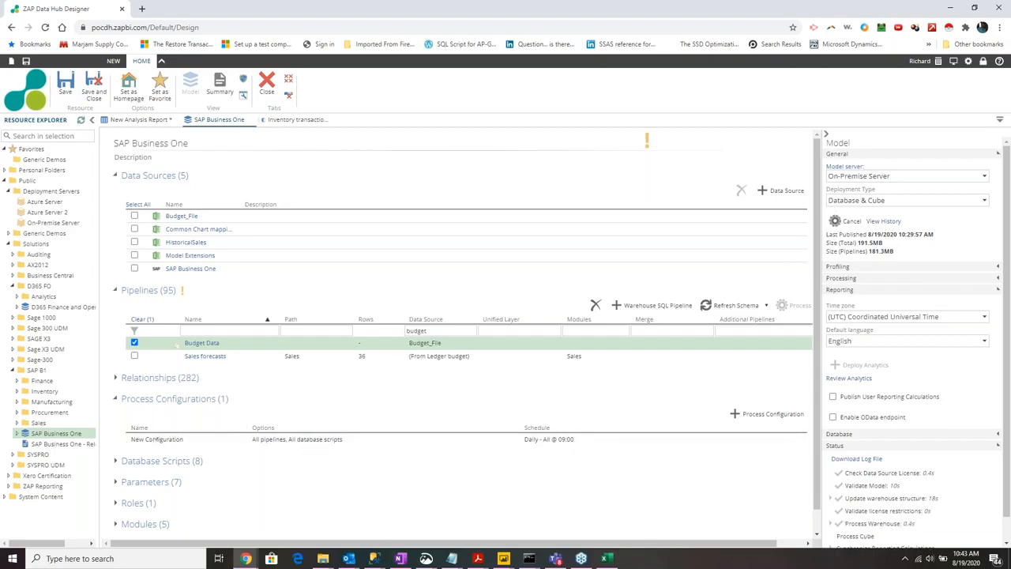
scroll(713, 395, "down", 1)
scroll(940, 458, "down", 1)
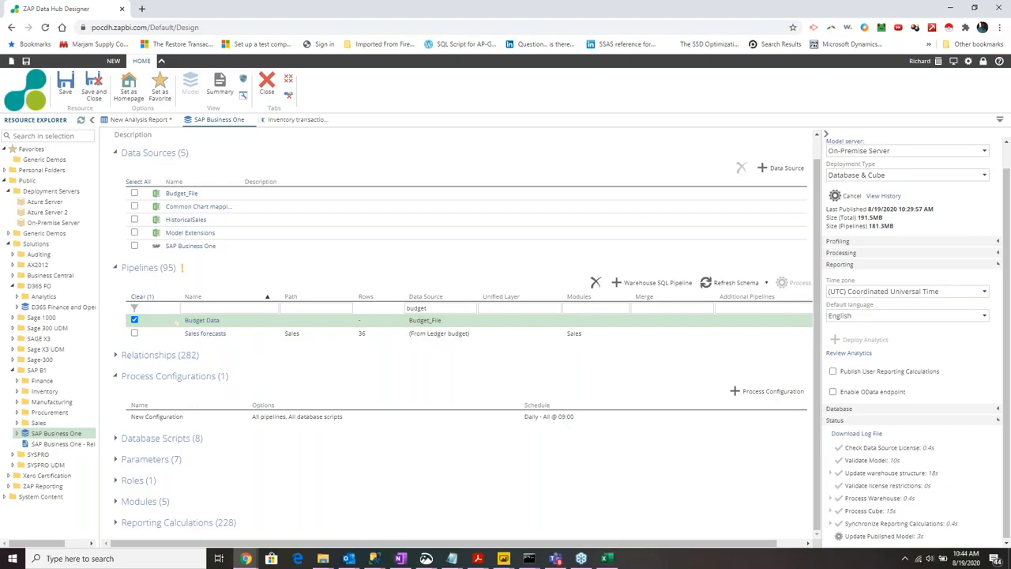
scroll(787, 420, "up", 2)
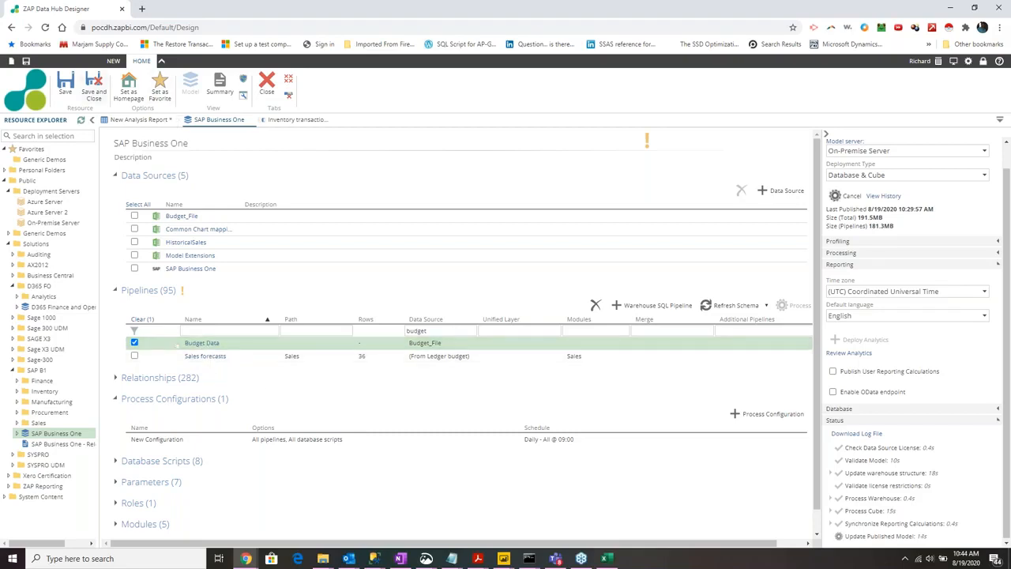
- Create a new analysis report connected to the SAP Business One cube on the On-Premise Server
left_click(113, 61)
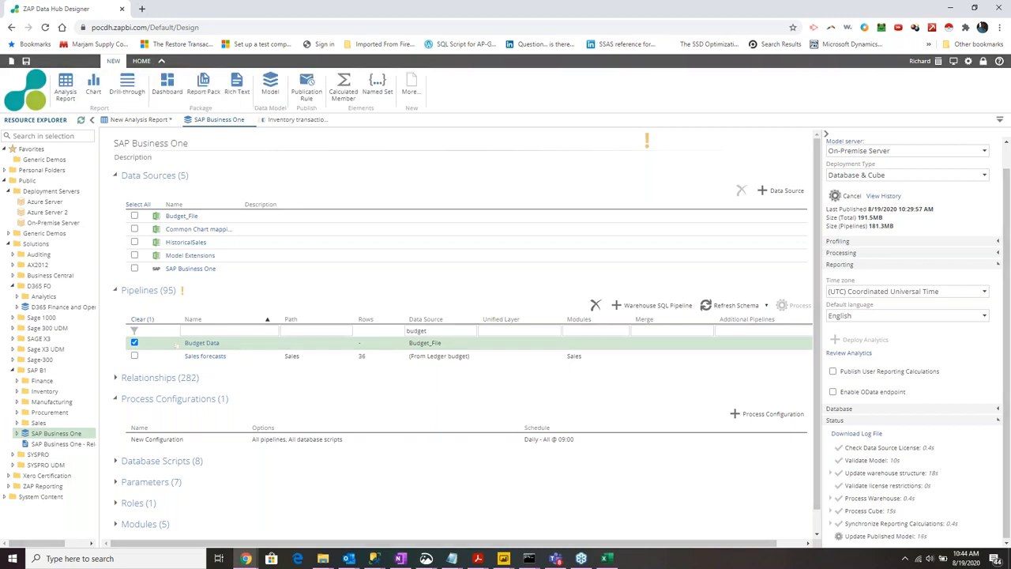
left_click(65, 85)
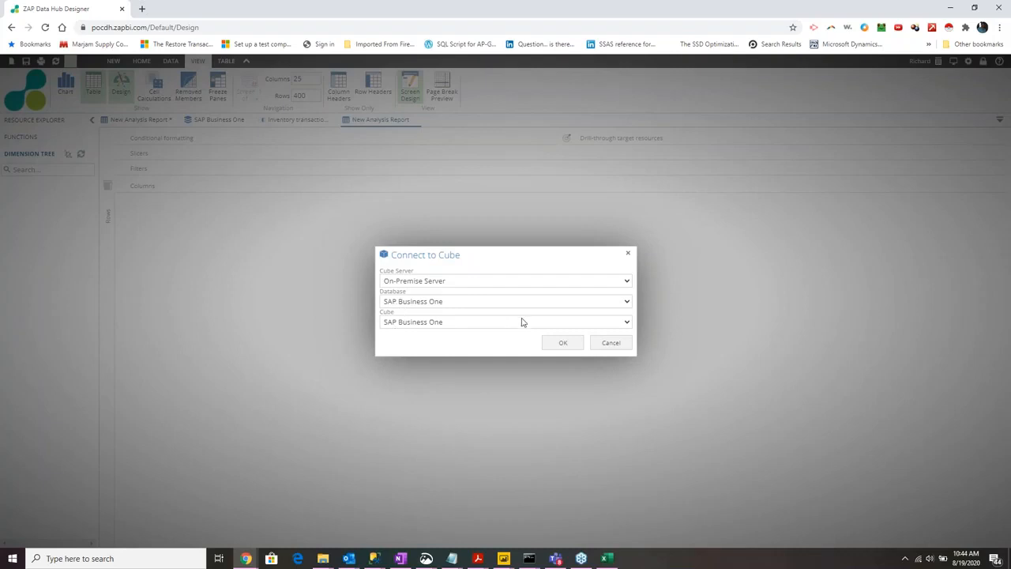
left_click(549, 342)
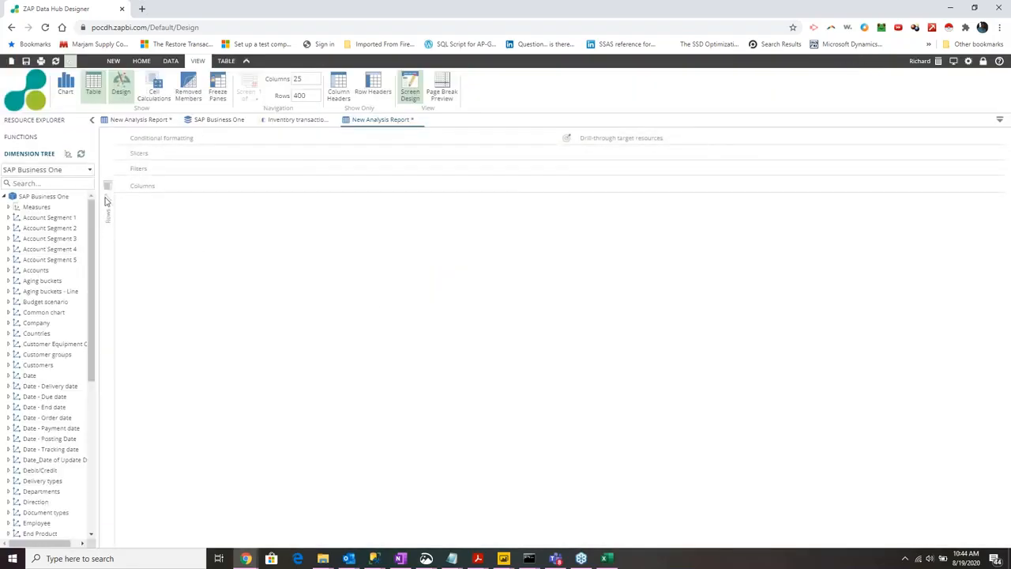
- Add the Total Sales measure from Live Sales and the Forecast measure from Budget Data as report columns
left_click(9, 207)
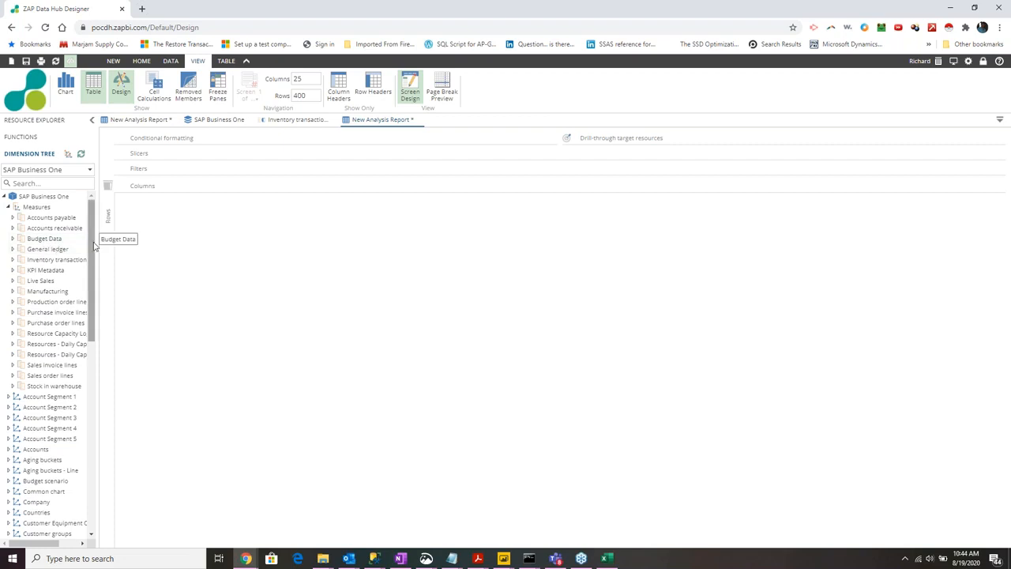
left_click(13, 282)
scroll(95, 250, "down", 3)
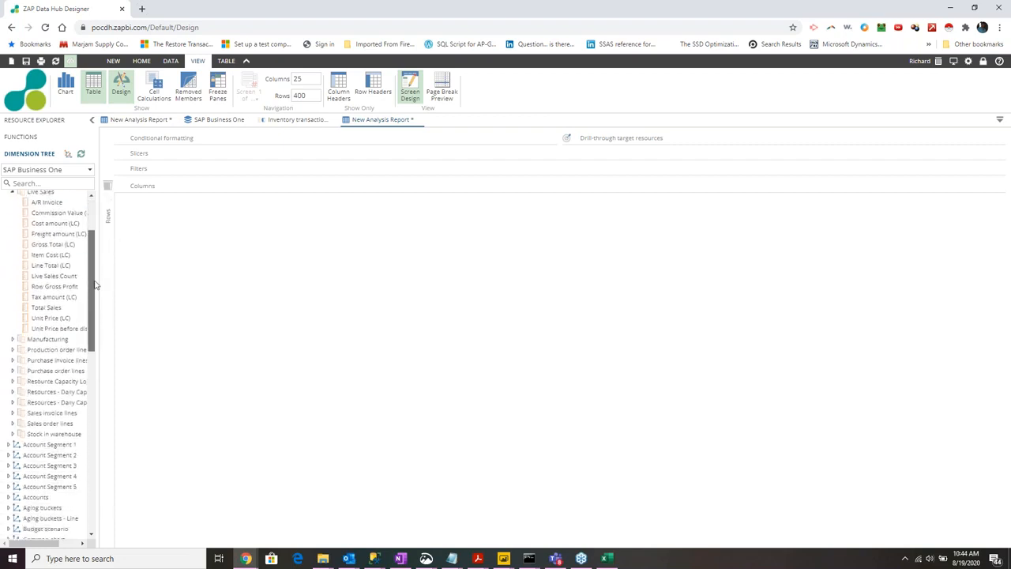
left_click_drag(37, 306, 181, 188)
scroll(96, 300, "up", 2)
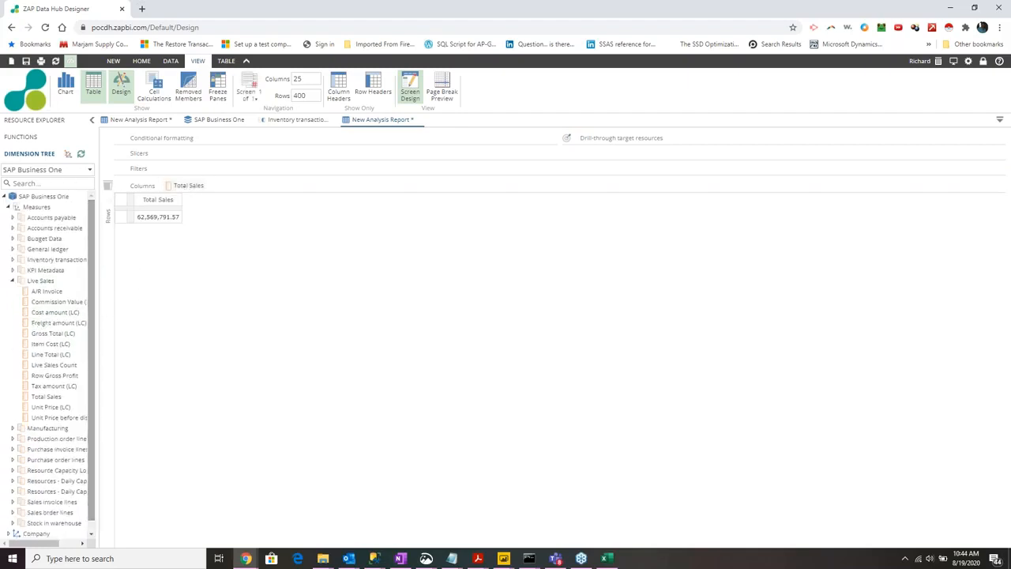
left_click(12, 238)
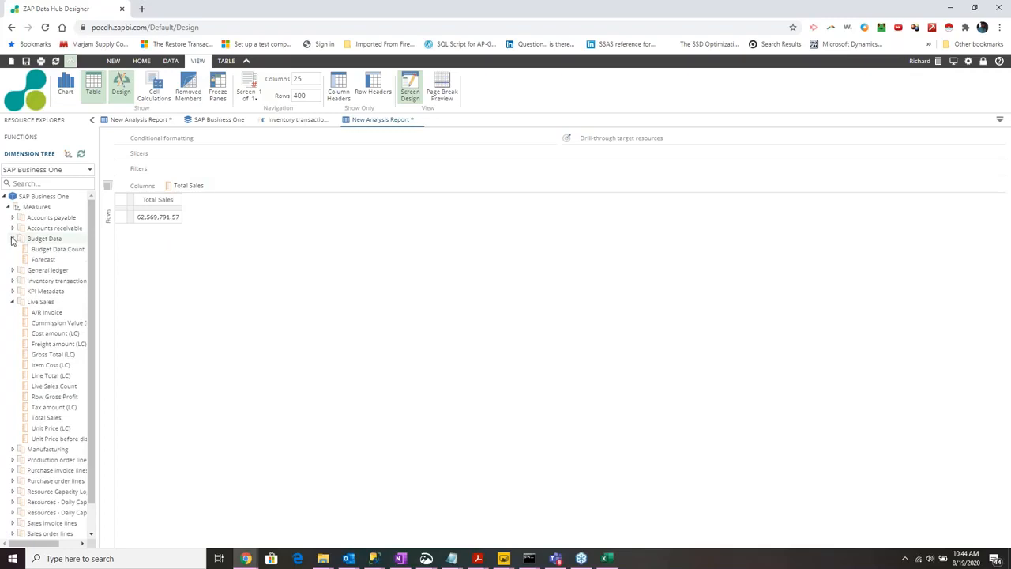
left_click_drag(43, 262, 236, 186)
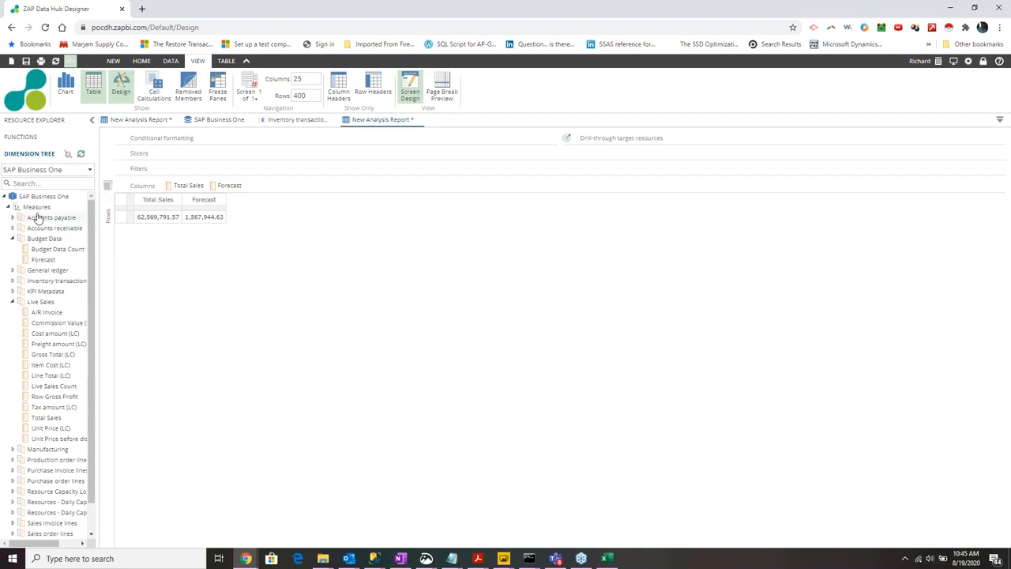
- Add the Date.Calendar YQMD hierarchy as a year slicer and set it to 2020
left_click(8, 207)
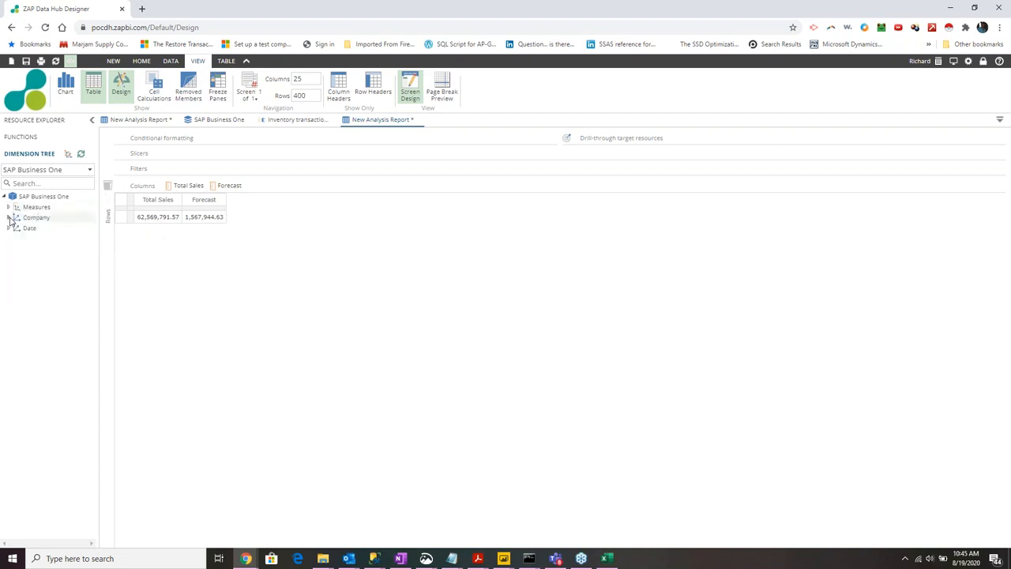
left_click(9, 228)
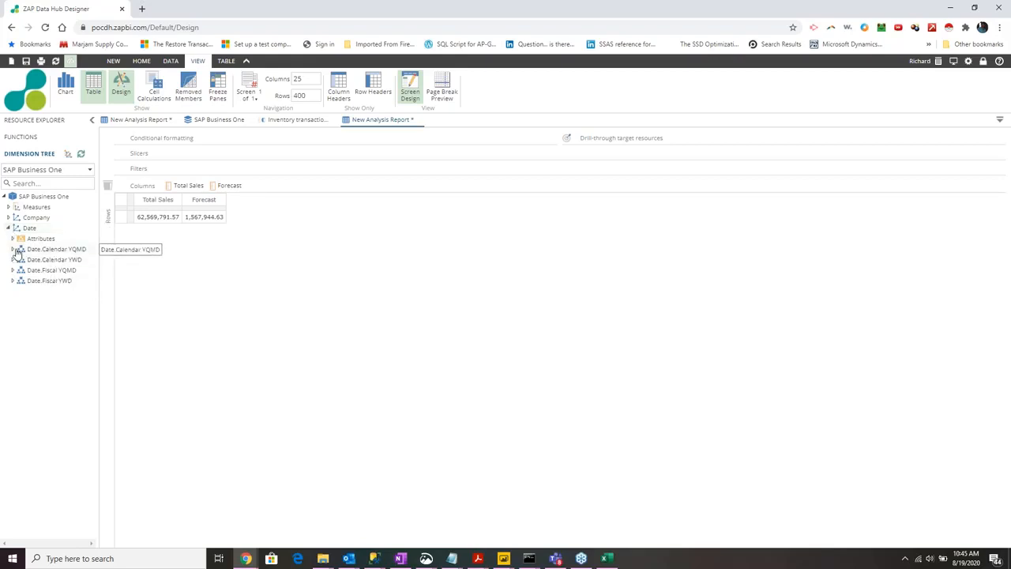
left_click_drag(20, 251, 174, 154)
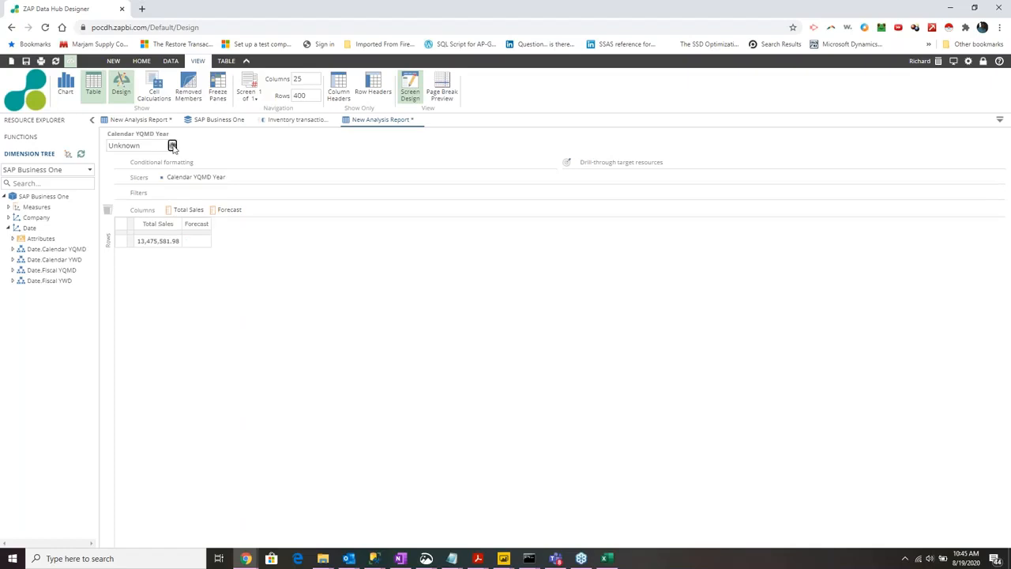
left_click(171, 146)
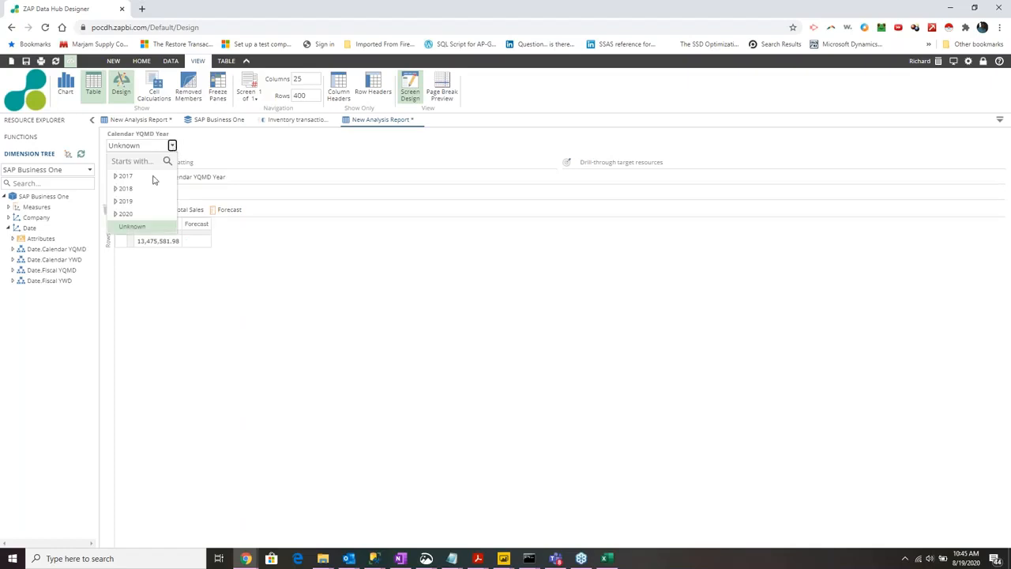
left_click(125, 214)
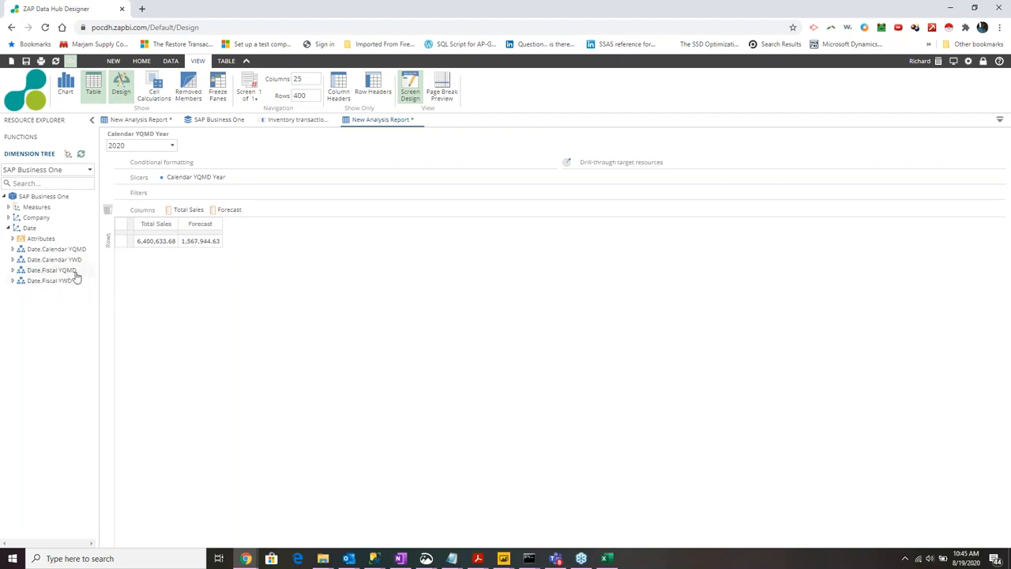
- Place the Calendar YQMD Month level of the Date dimension on the report rows
left_click(12, 249)
left_click(68, 302)
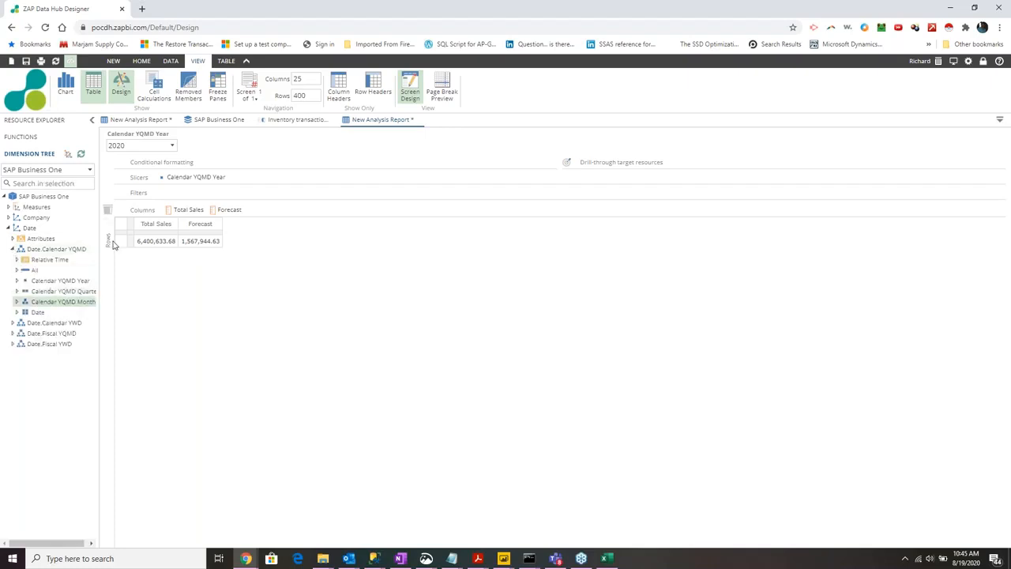
left_click_drag(63, 301, 108, 241)
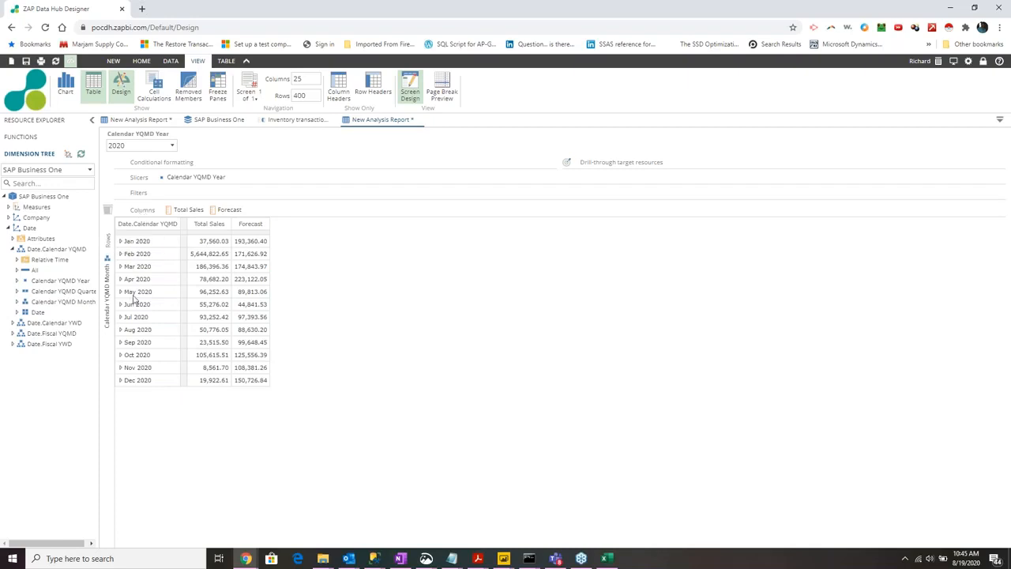
- Add a custom formula column that subtracts Total Sales from Forecast and select that column in the table
mouse_move(252, 213)
left_click(228, 234)
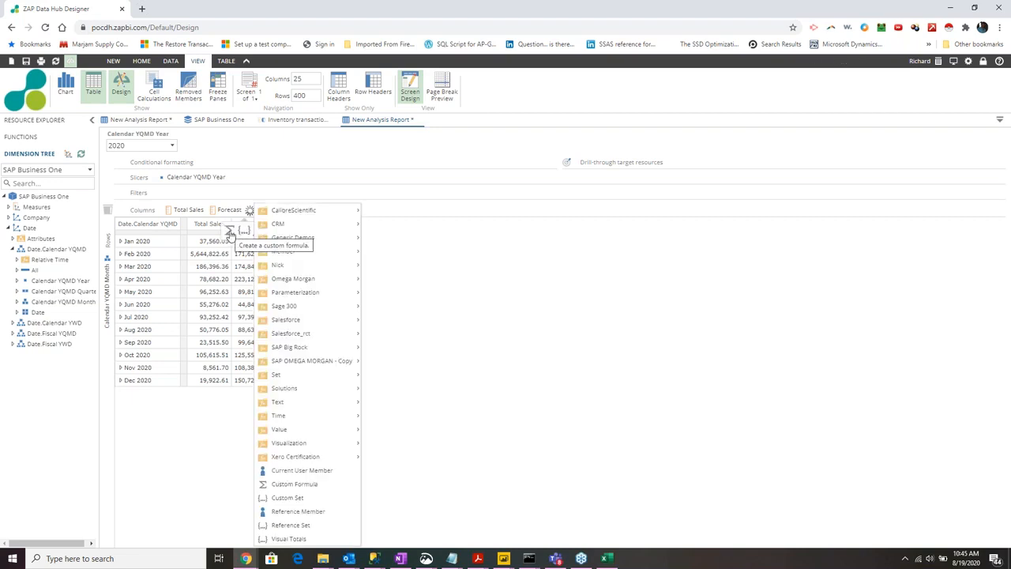
left_click(230, 234)
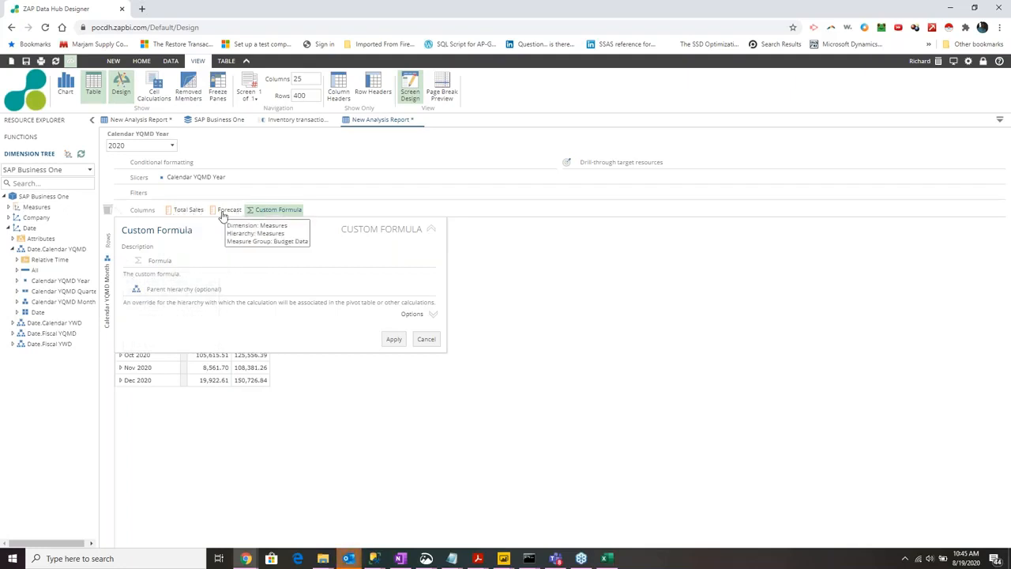
left_click_drag(211, 237, 176, 267)
left_click(158, 281)
left_click_drag(188, 210, 226, 262)
left_click(392, 339)
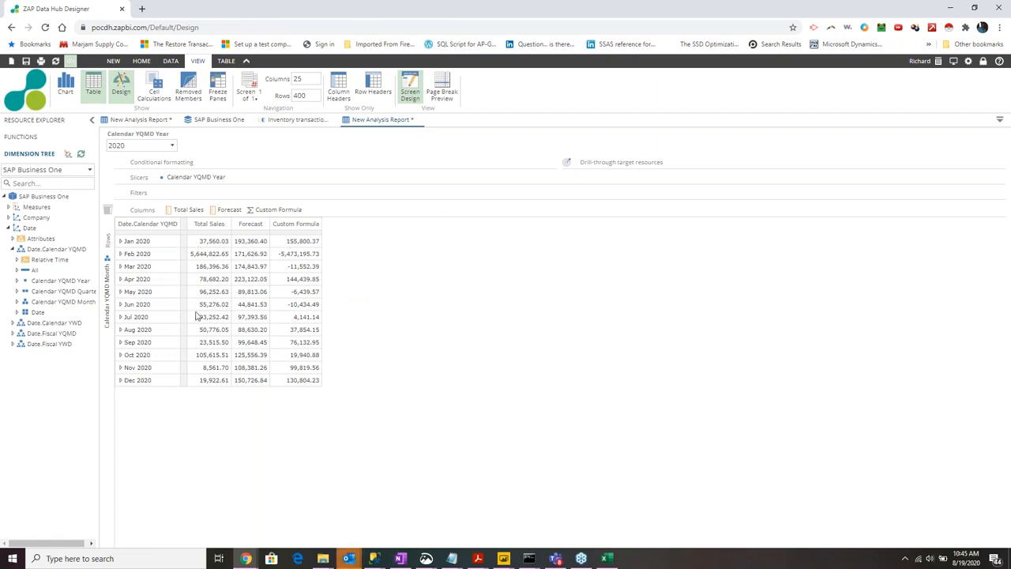
left_click(288, 224)
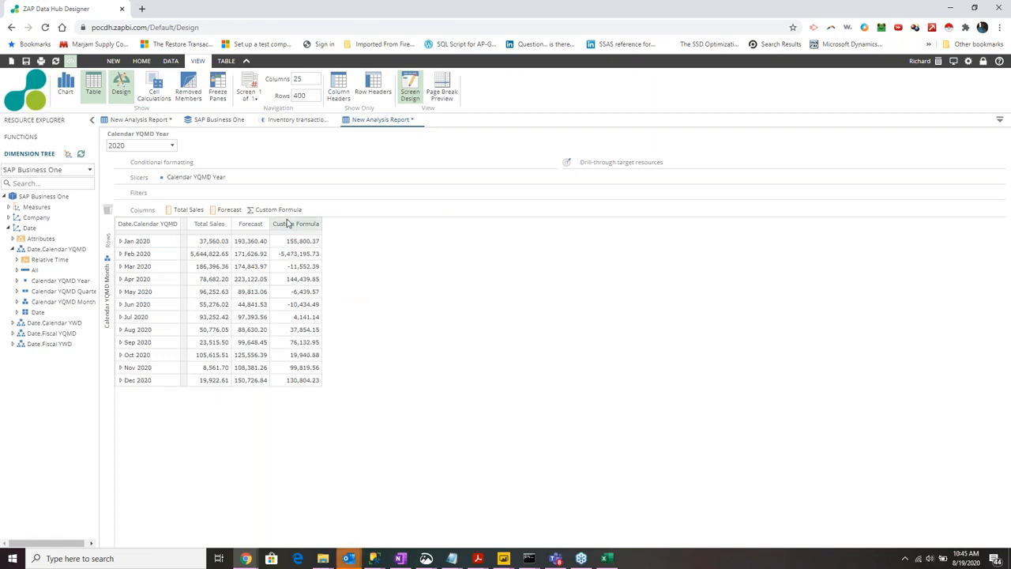
left_click(185, 165)
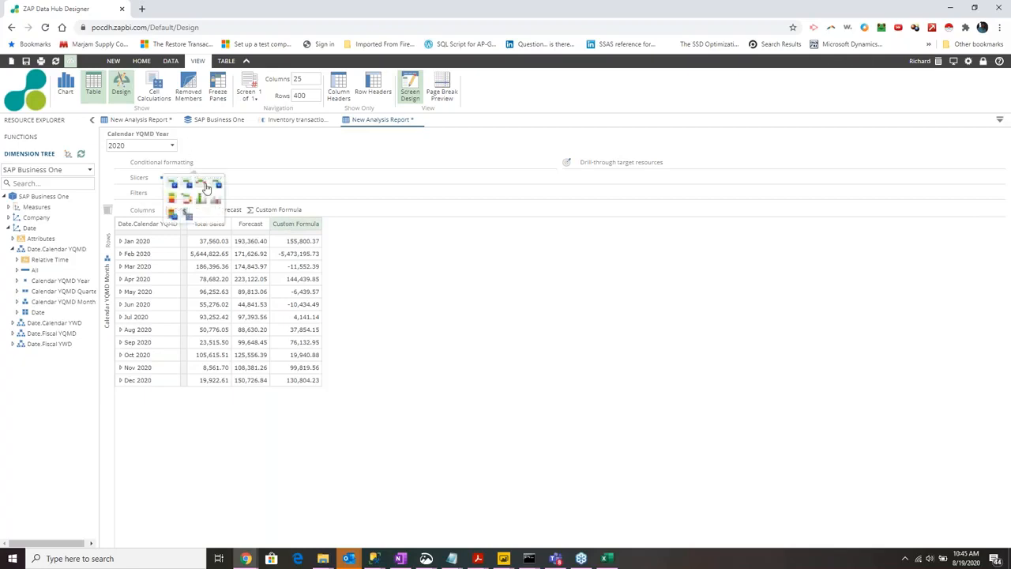
left_click(202, 188)
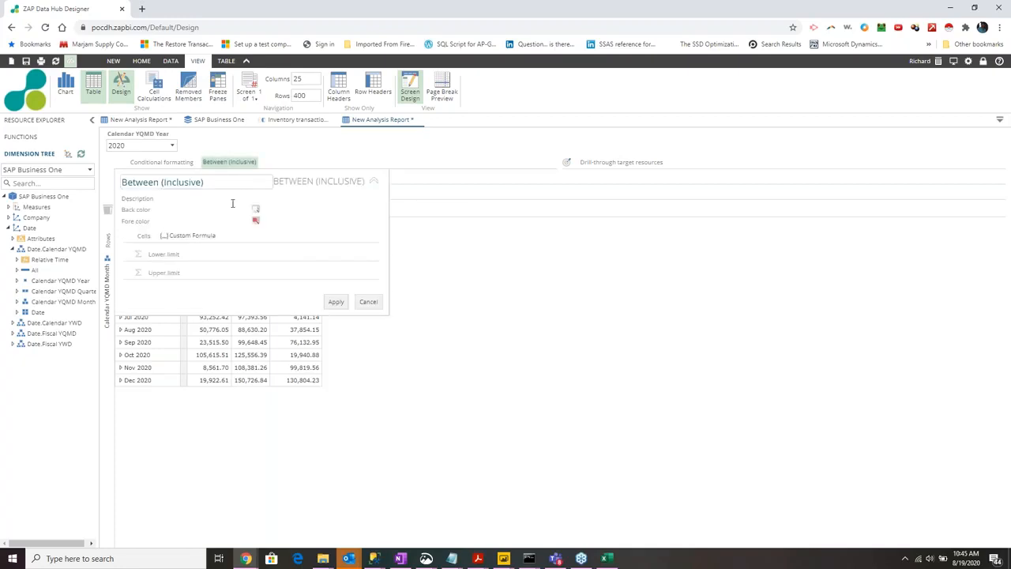
left_click(255, 211)
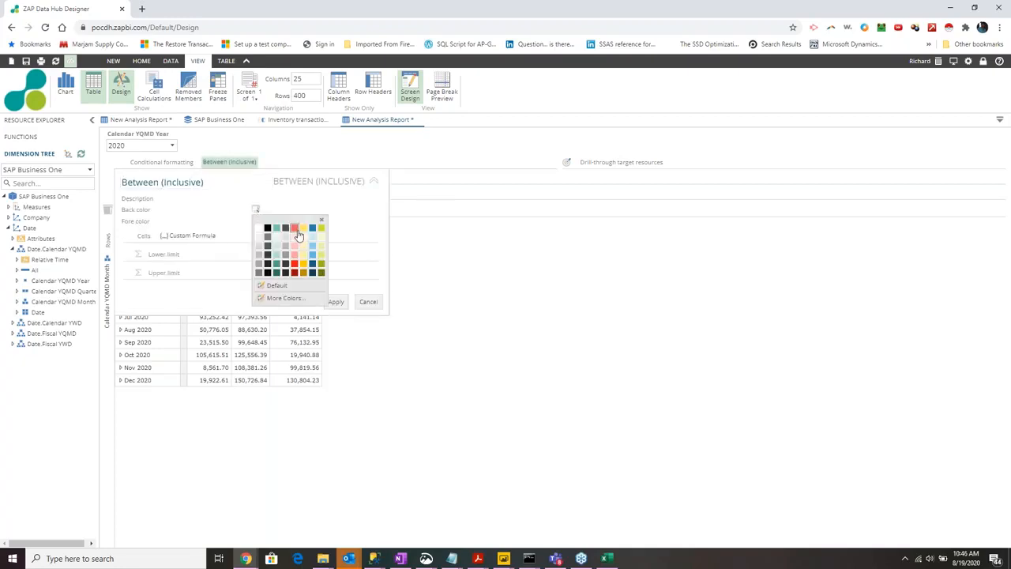
left_click(294, 229)
left_click(254, 221)
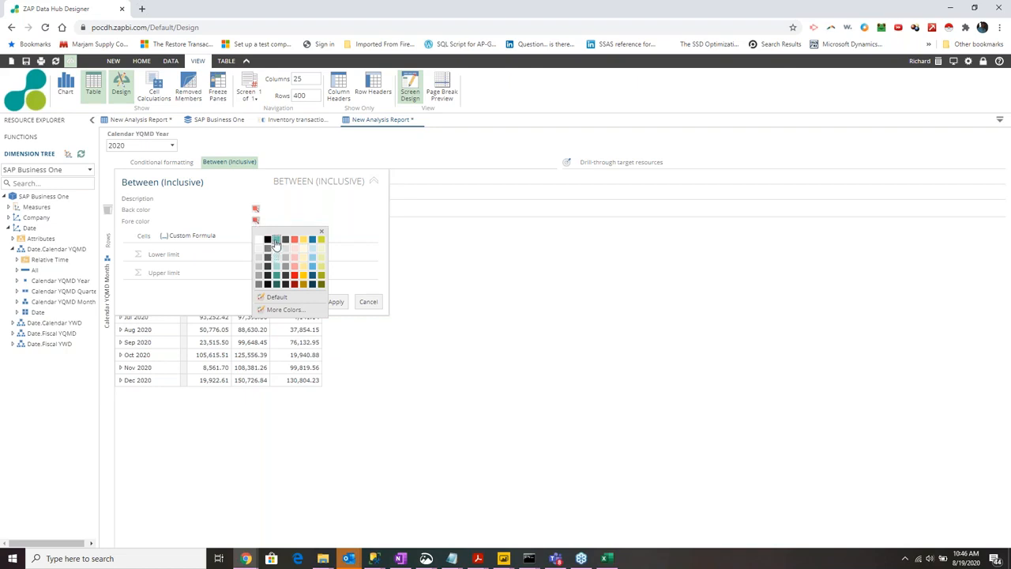
left_click(276, 243)
left_click(335, 302)
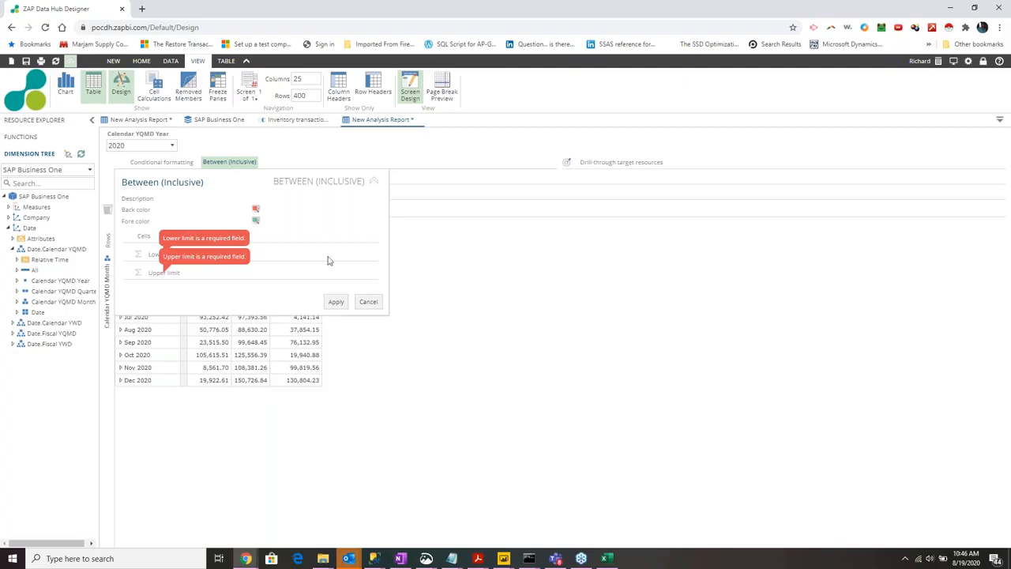
left_click(369, 301)
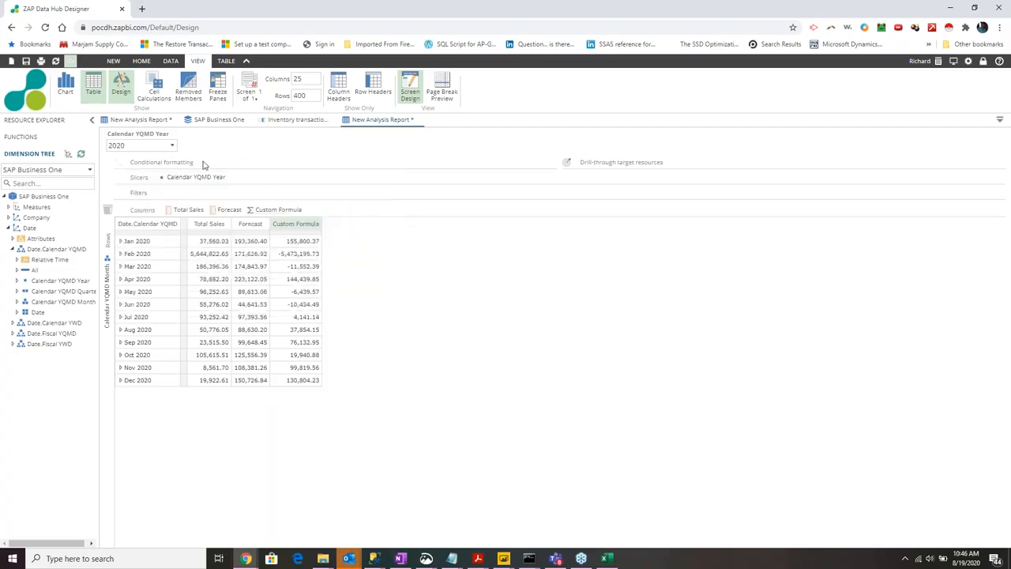
- Apply heat map conditional formatting to the Custom Formula column, running from red to teal
left_click(199, 167)
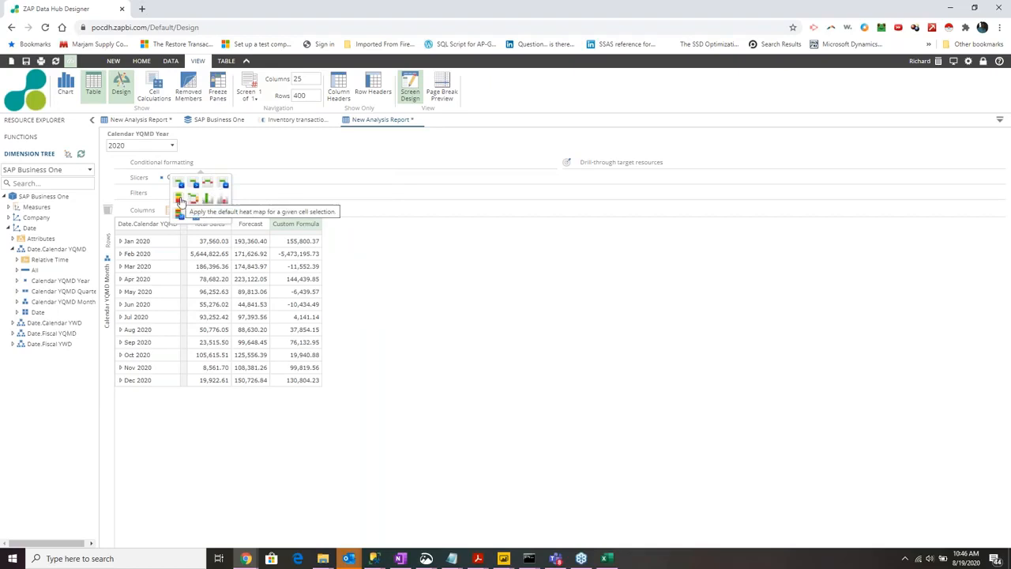
left_click(181, 200)
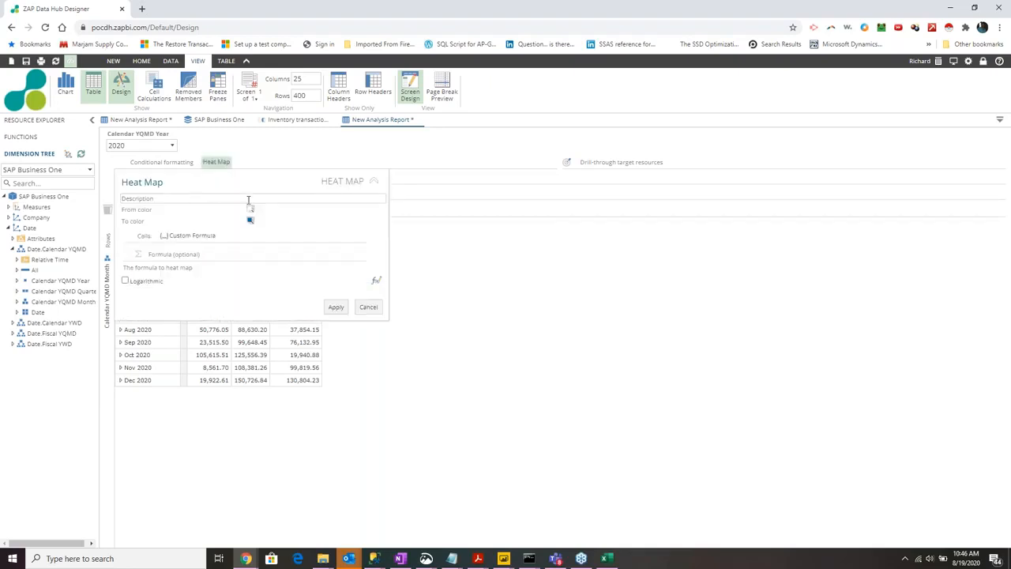
left_click(251, 212)
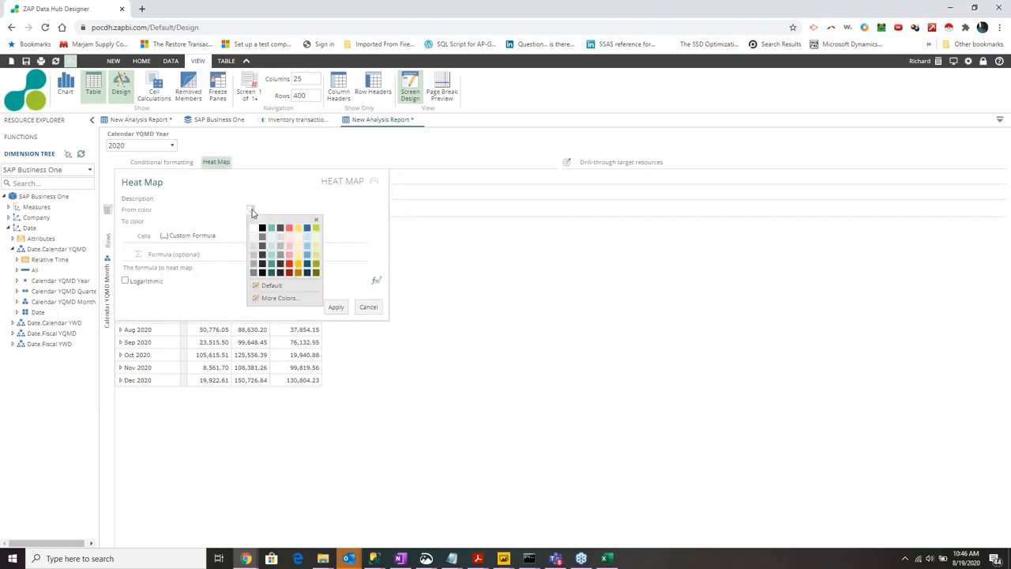
left_click(289, 228)
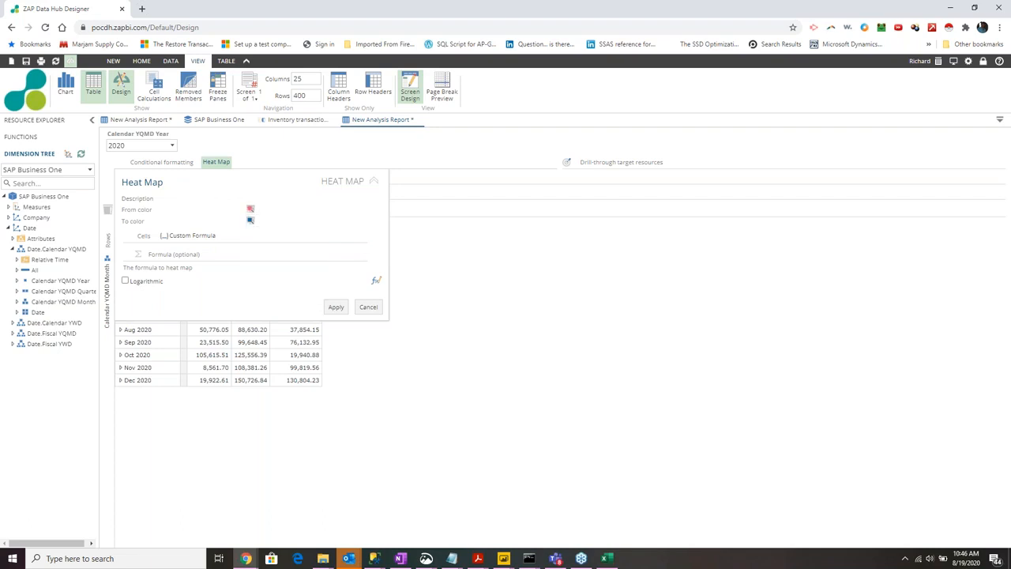
left_click(250, 221)
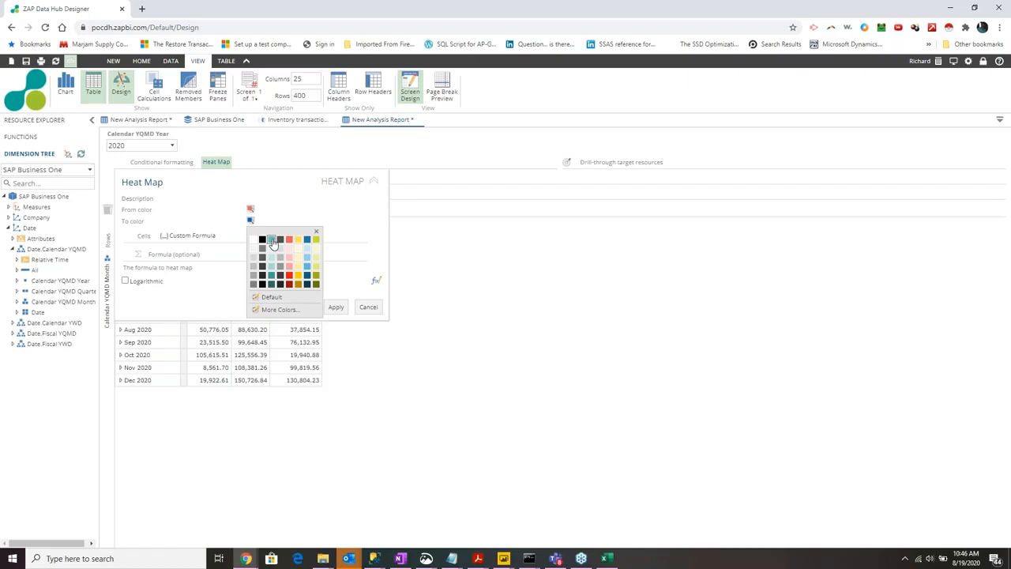
left_click(271, 240)
left_click(336, 309)
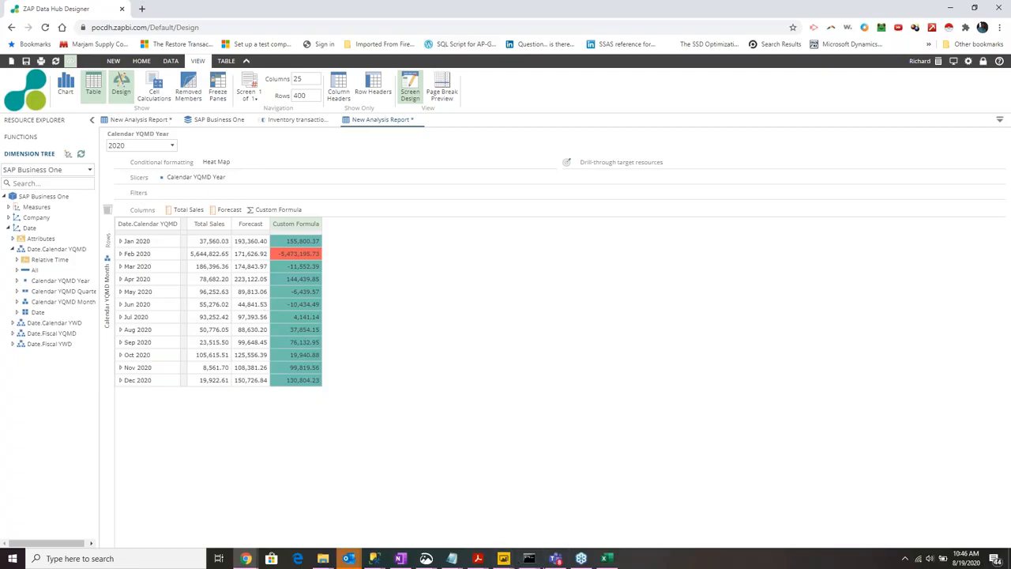
- Switch to Power BI and search the catalogue of installable apps for "zap", then close the catalogue
left_click(247, 558)
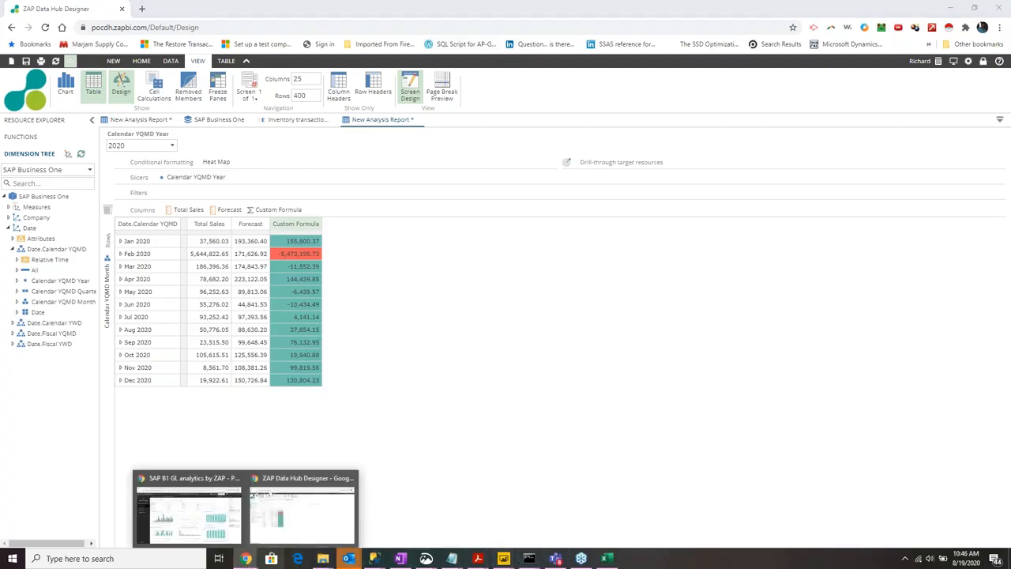
left_click(188, 512)
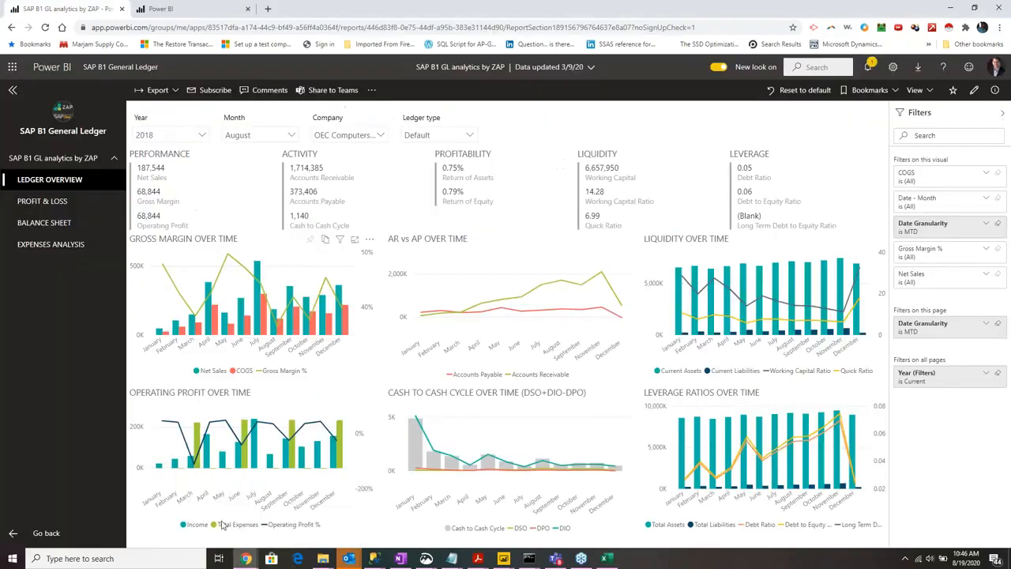
left_click(198, 7)
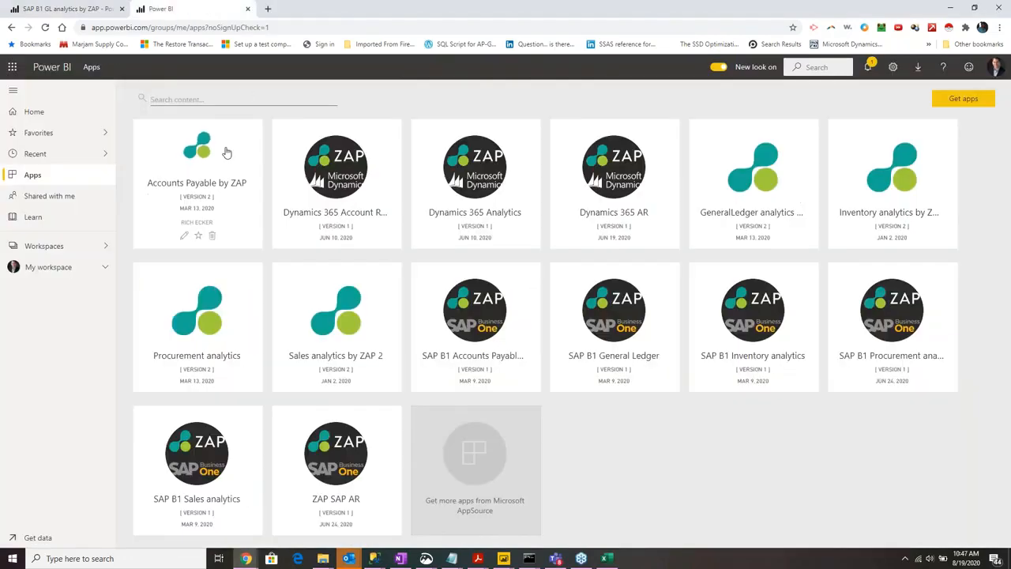
left_click(973, 100)
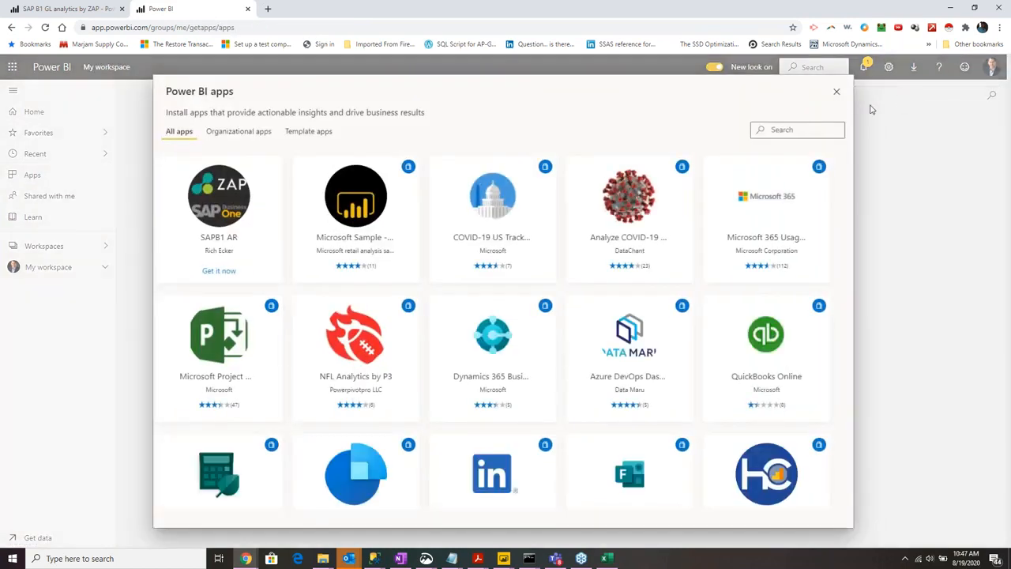
type("zap")
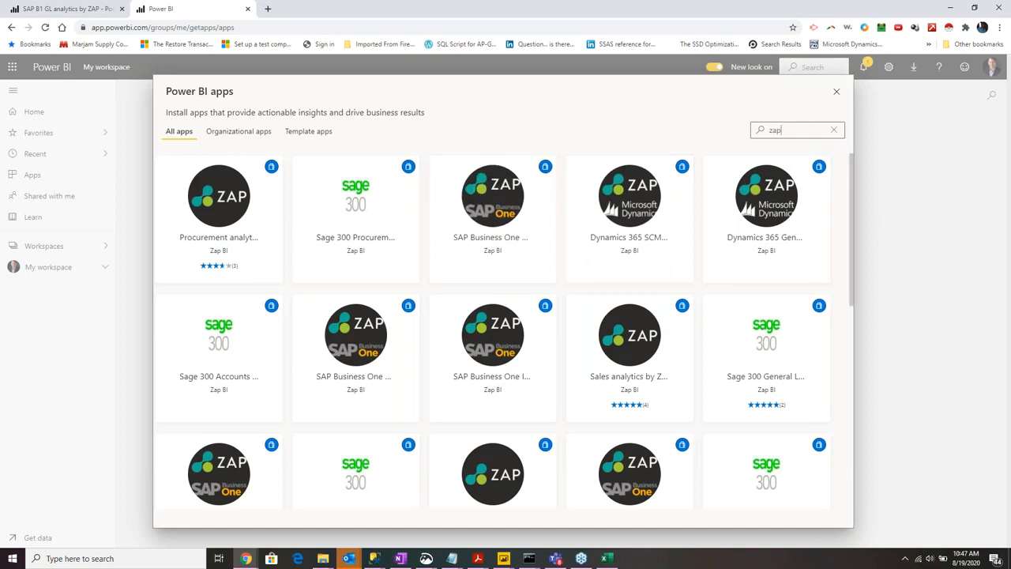
left_click(839, 93)
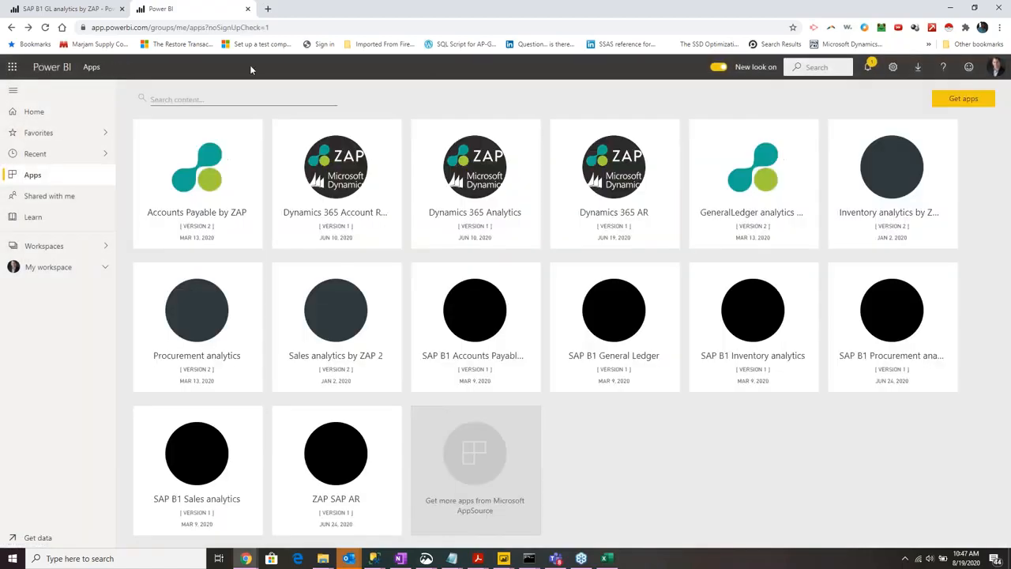
- Review the Profit & Loss, Expenses Analysis and Balance Sheet pages of the SAP B1 General Ledger report and return to Ledger Overview
left_click(63, 7)
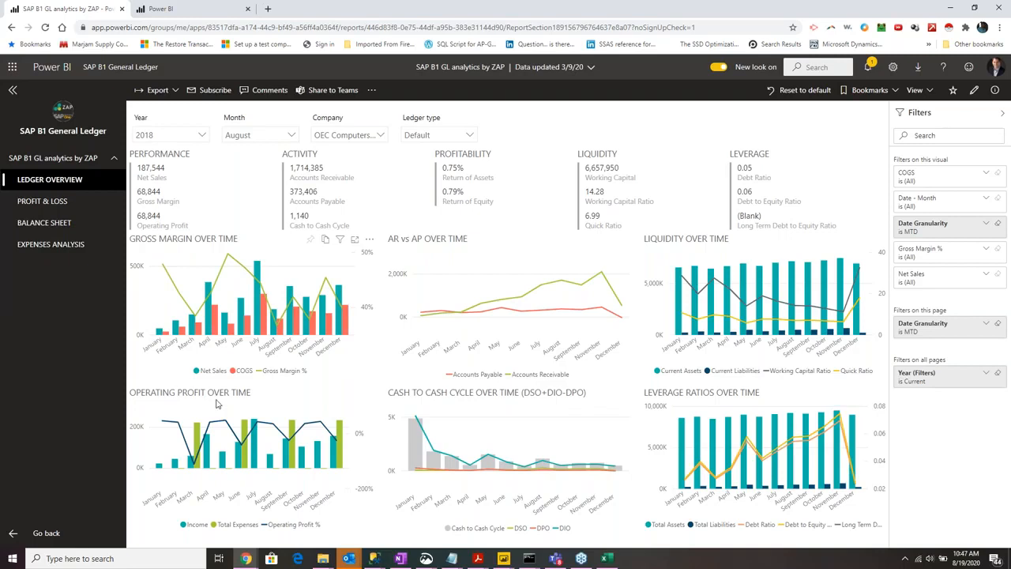
left_click(43, 201)
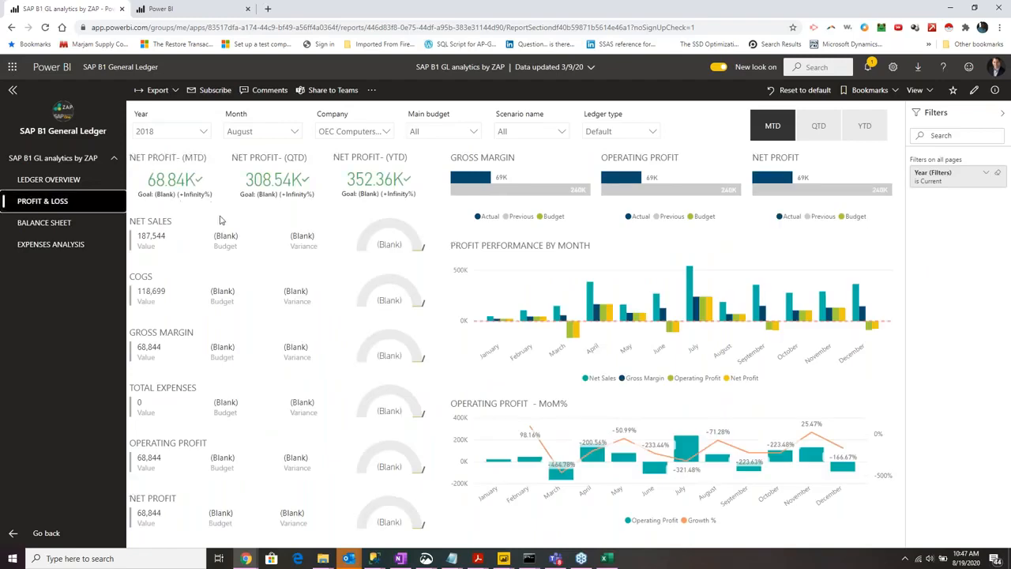
left_click(47, 247)
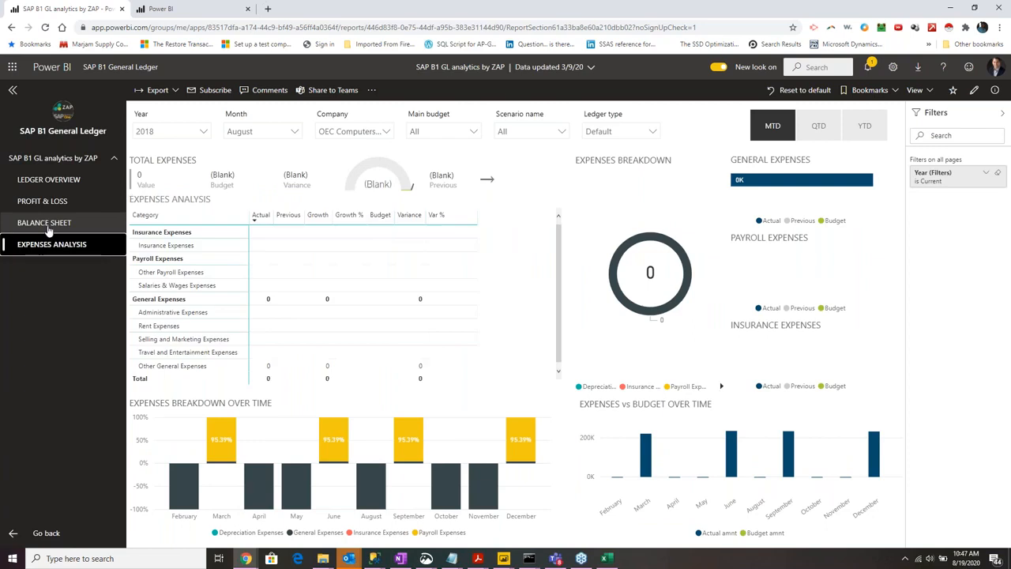
left_click(54, 224)
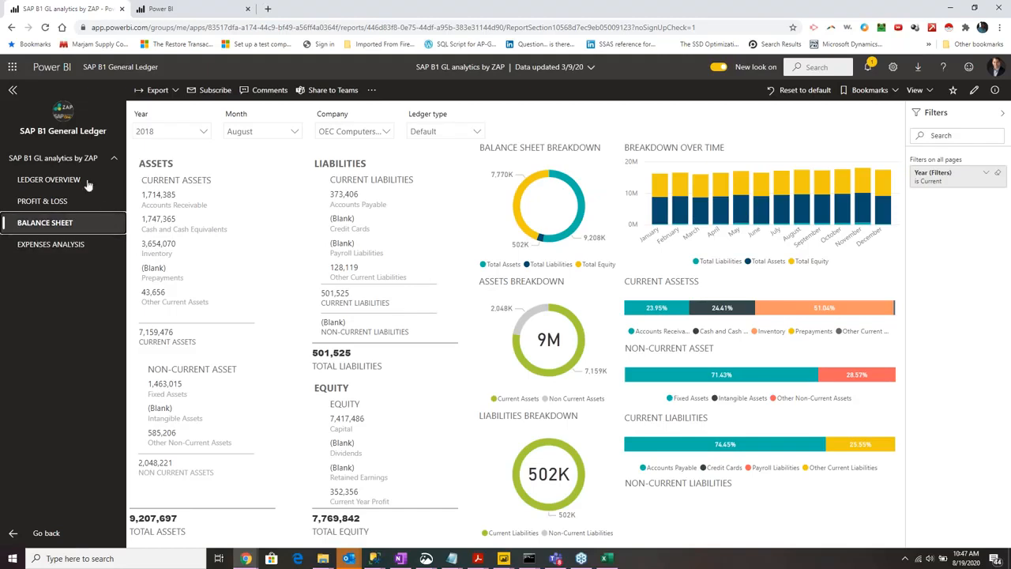
left_click(81, 180)
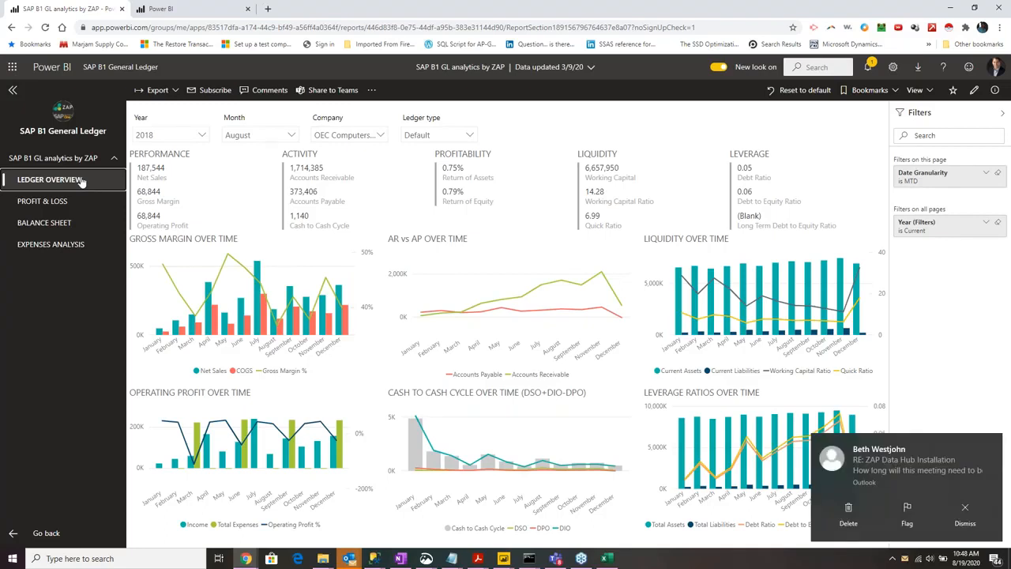
left_click(971, 524)
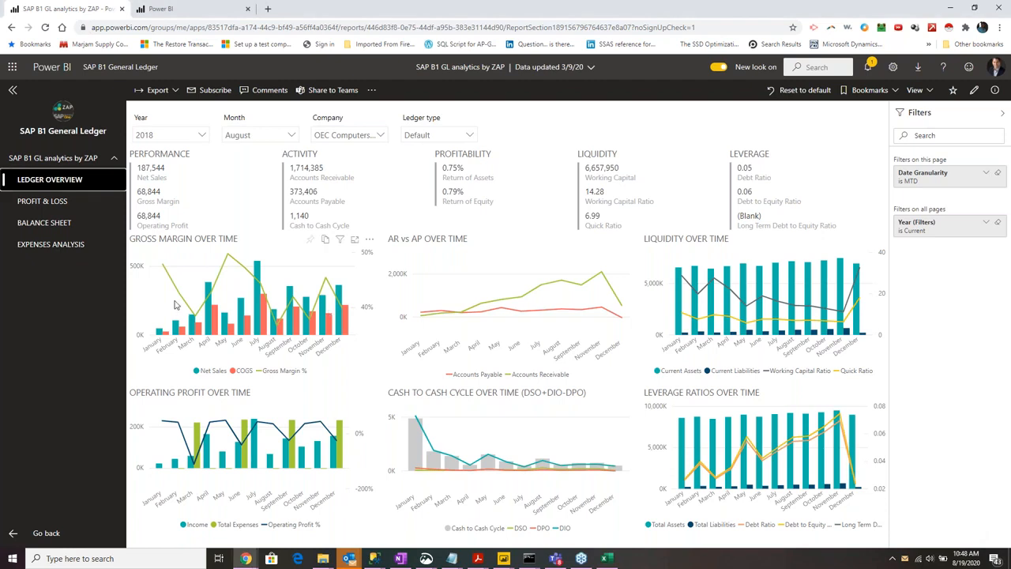
- Run the explain-the-decrease analysis on August's Gross Margin % in the Gross Margin Over Time chart, read through its breakdowns and close it
mouse_move(278, 329)
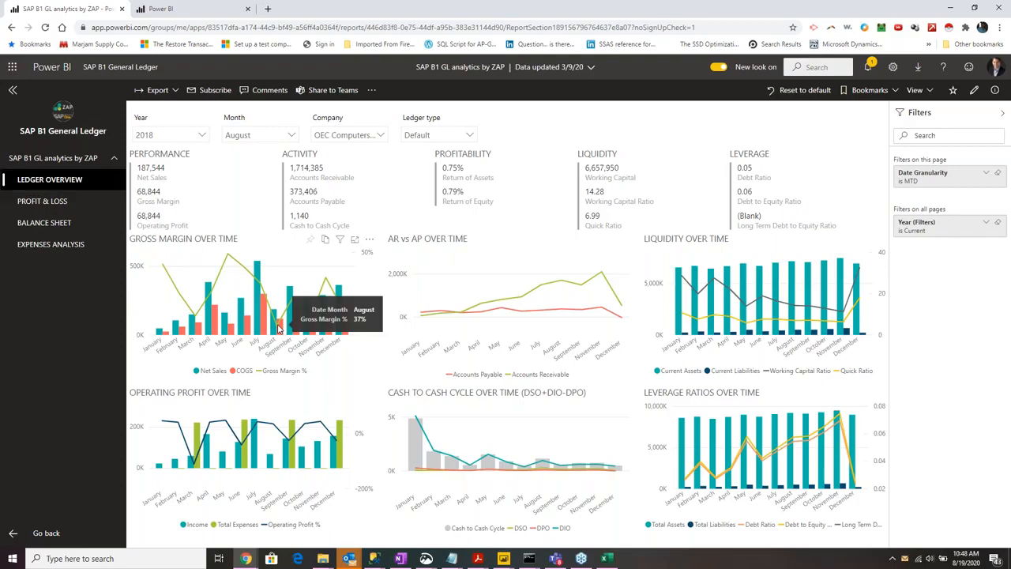
right_click(278, 329)
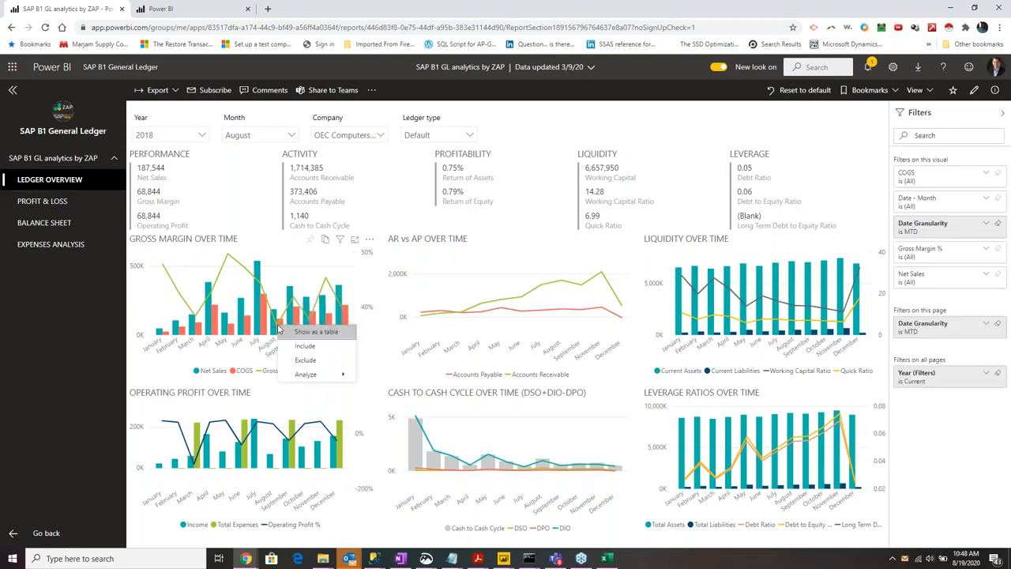
mouse_move(319, 376)
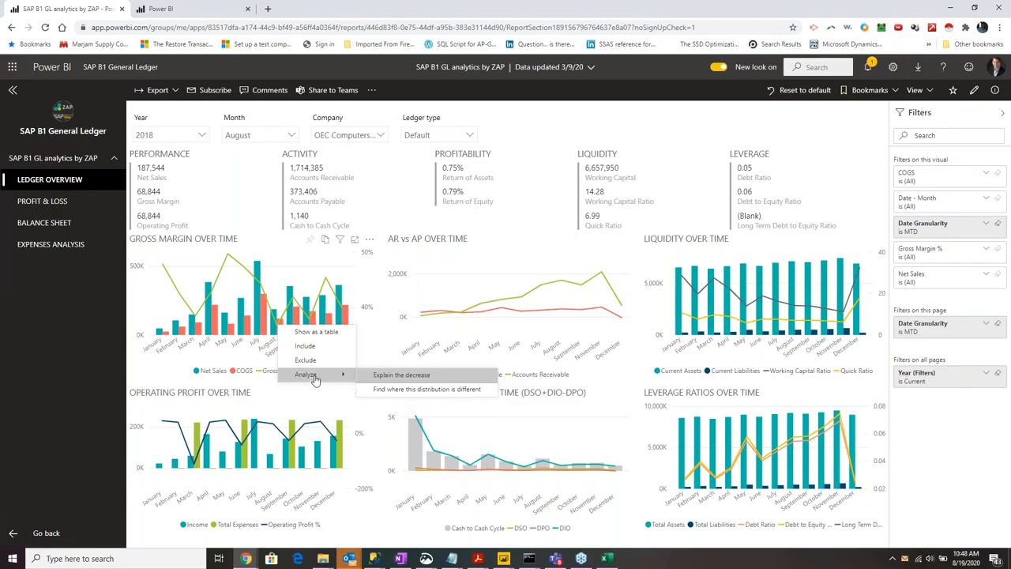
left_click(398, 376)
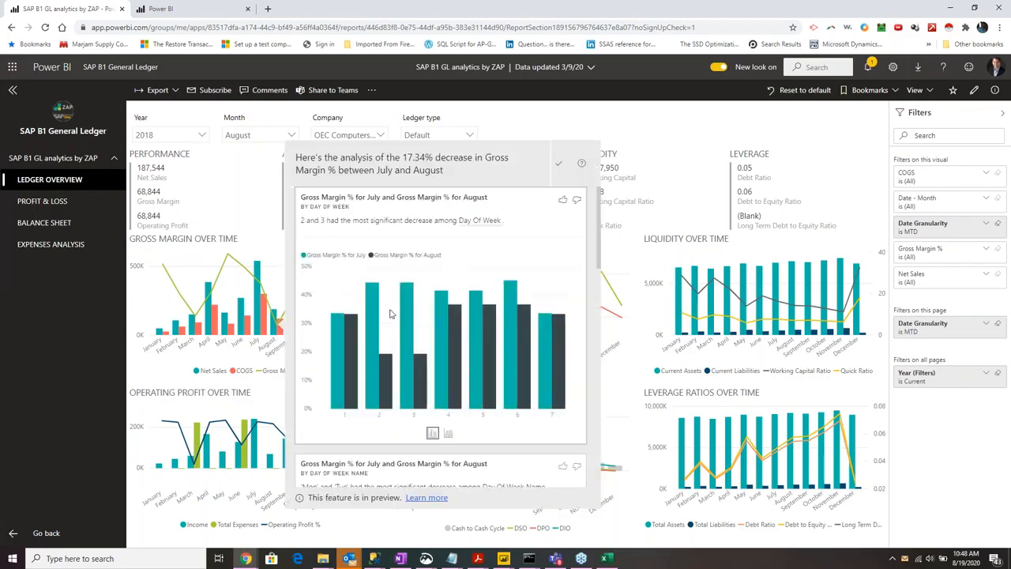
scroll(380, 298, "down", 3)
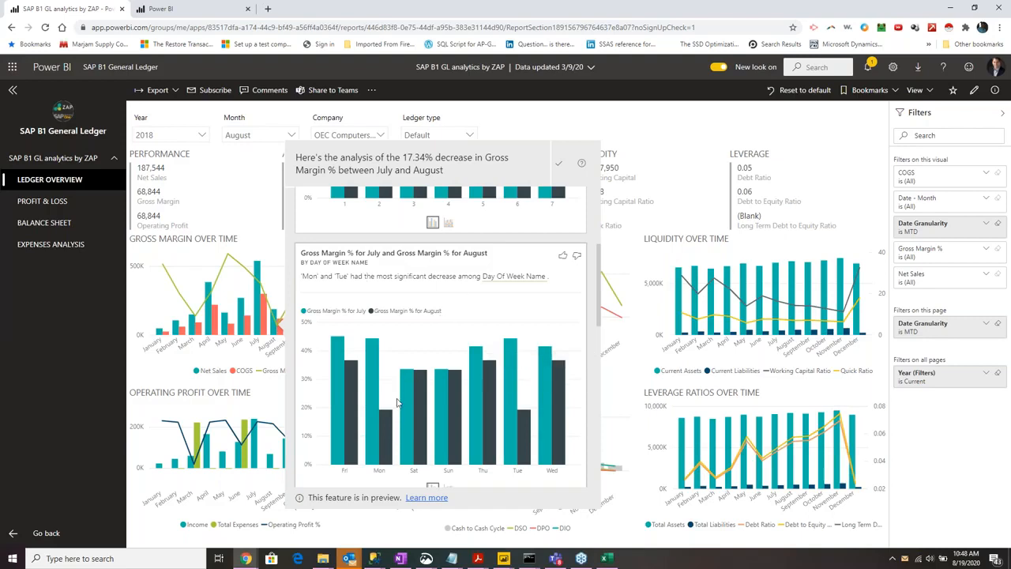
scroll(397, 403, "down", 3)
scroll(401, 400, "down", 3)
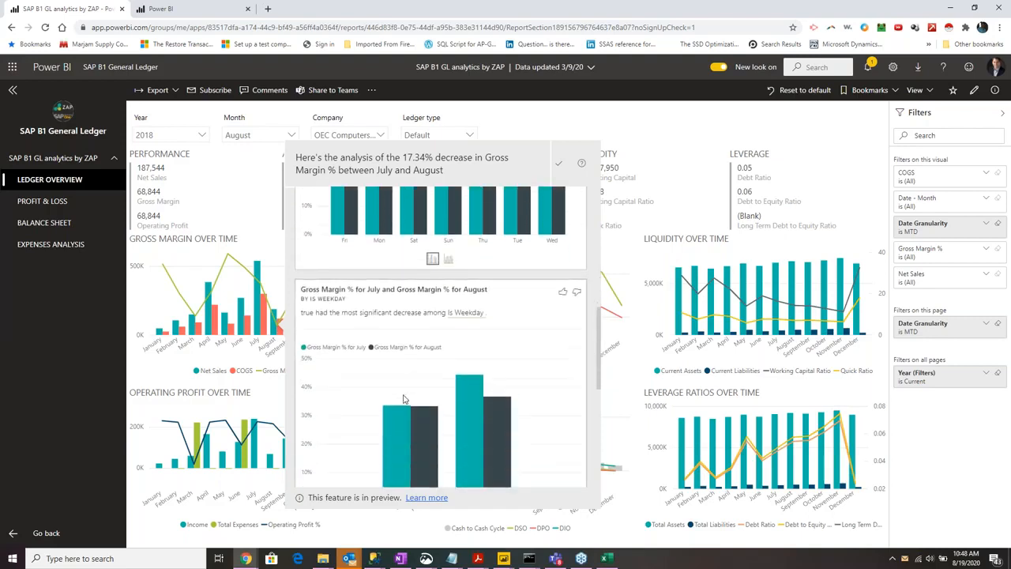
scroll(404, 399, "down", 3)
scroll(466, 360, "down", 5)
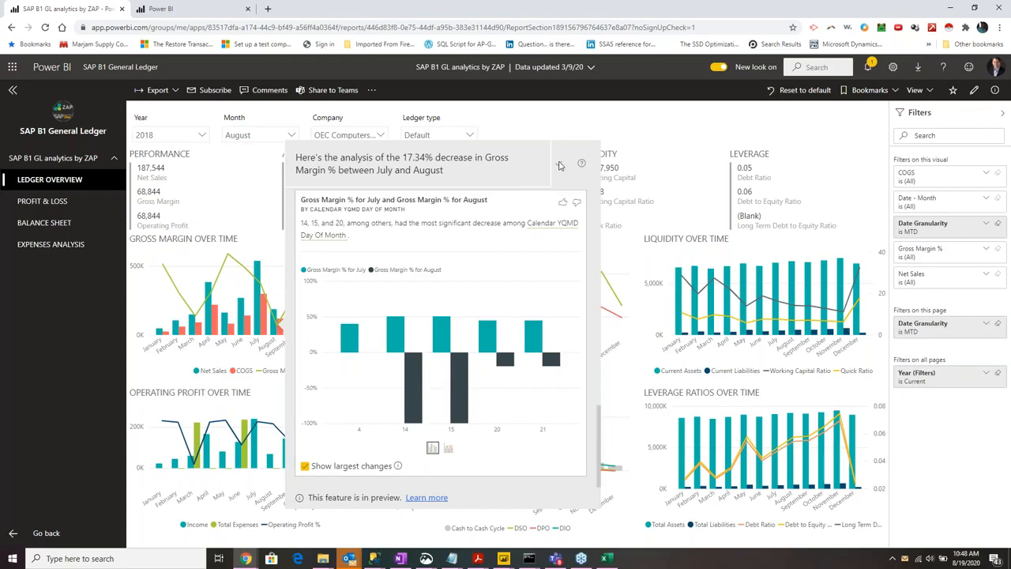
left_click(615, 125)
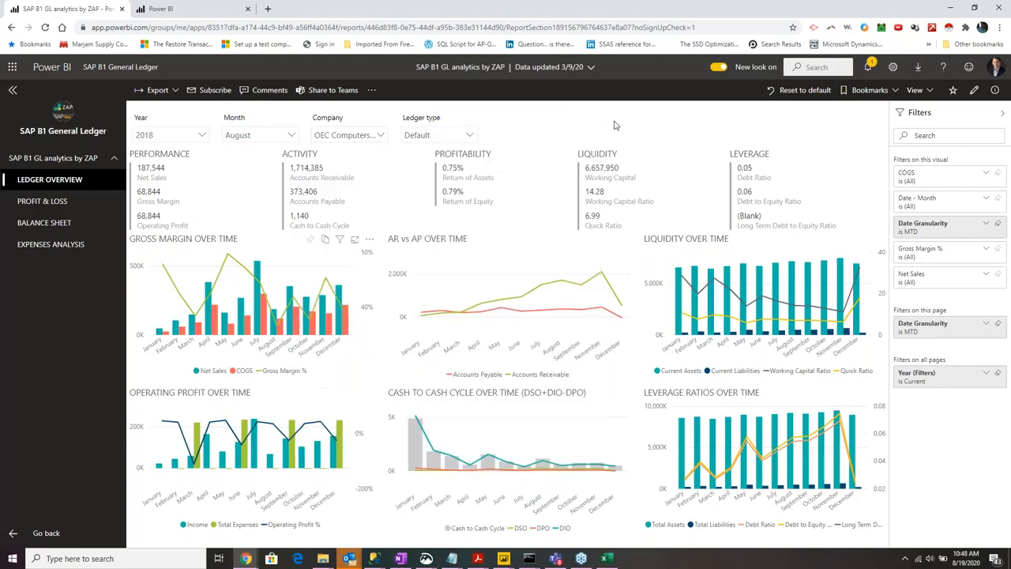
mouse_move(342, 320)
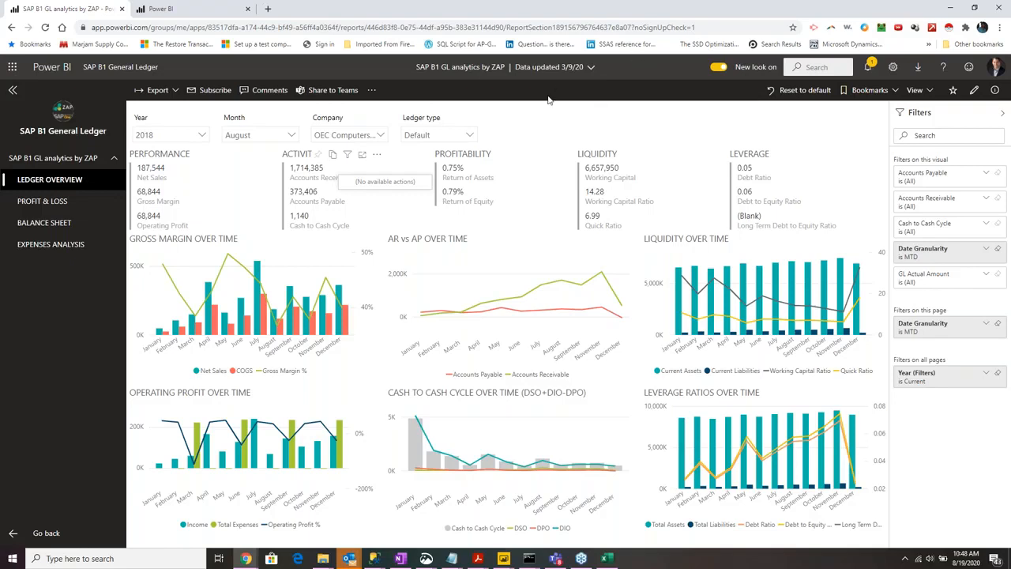
left_click(372, 89)
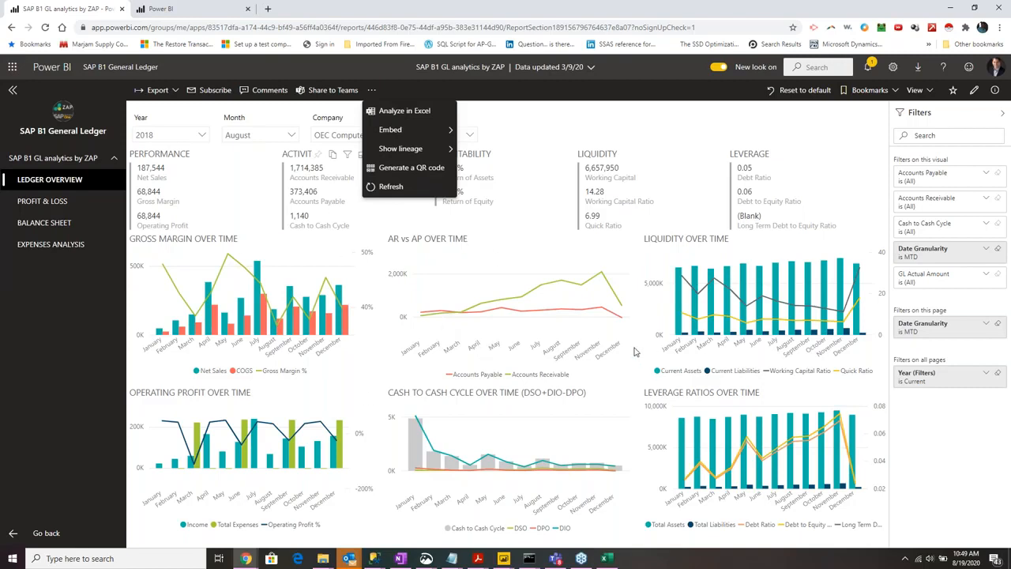
left_click(573, 120)
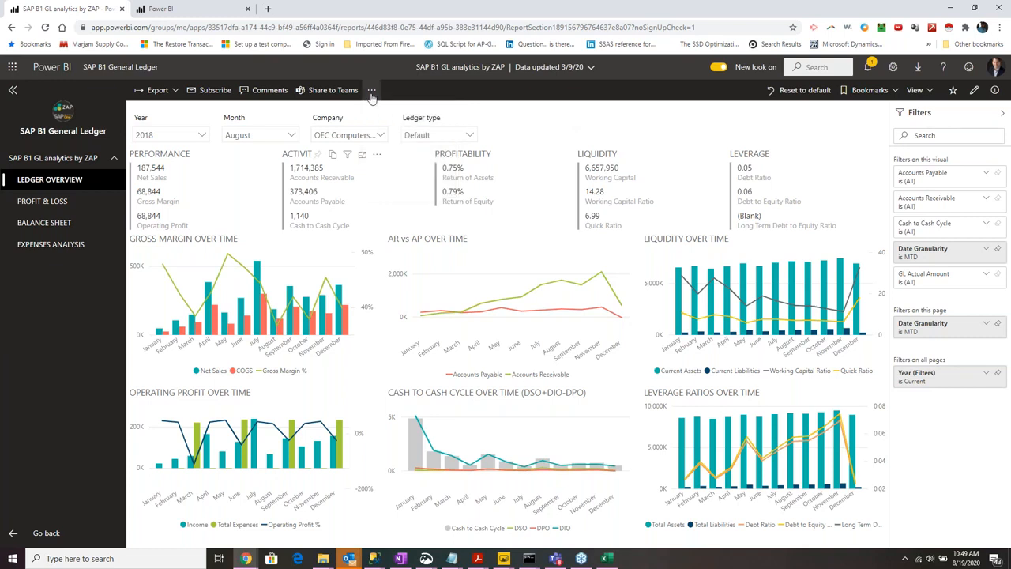
- Export the General Ledger report with Analyze in Excel, save the workbook in Downloads and open it in Excel for editing
left_click(371, 90)
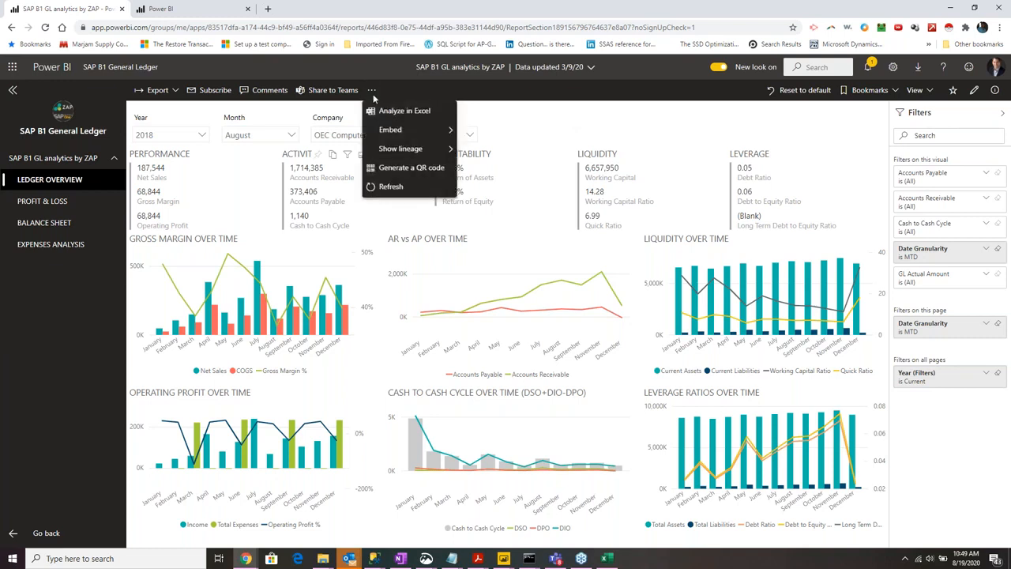
left_click(407, 112)
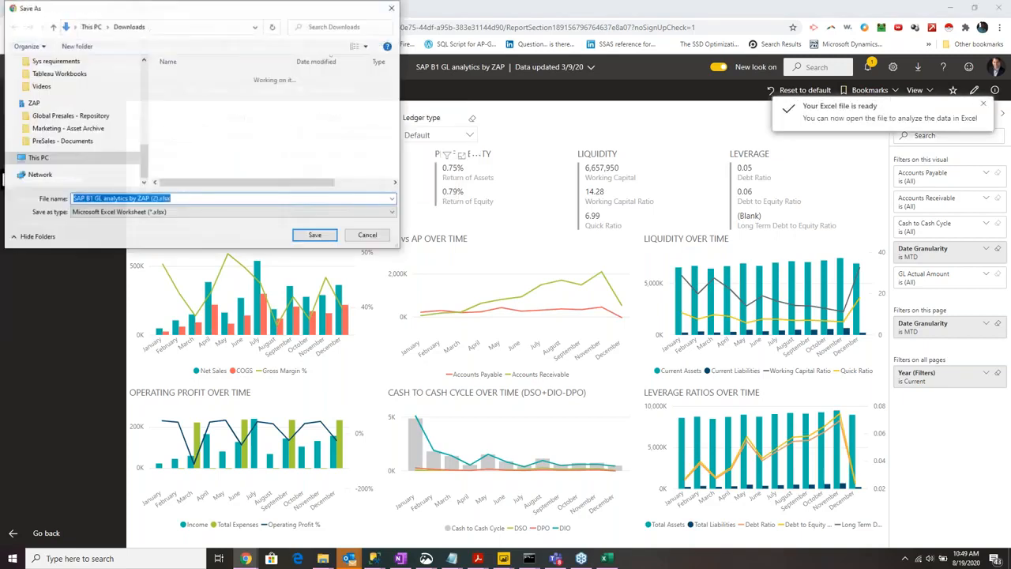
left_click(310, 237)
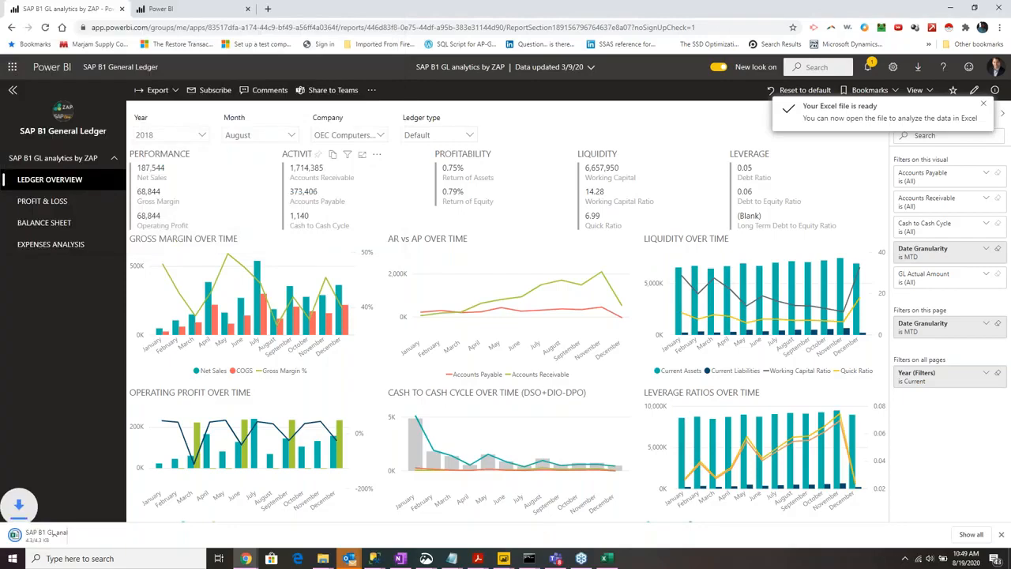
left_click(47, 534)
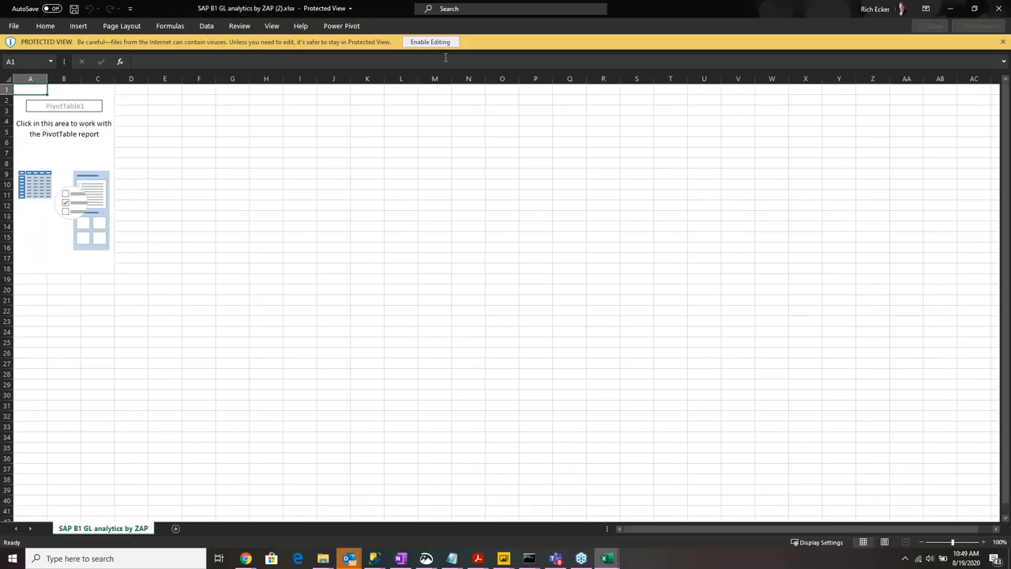
left_click(429, 42)
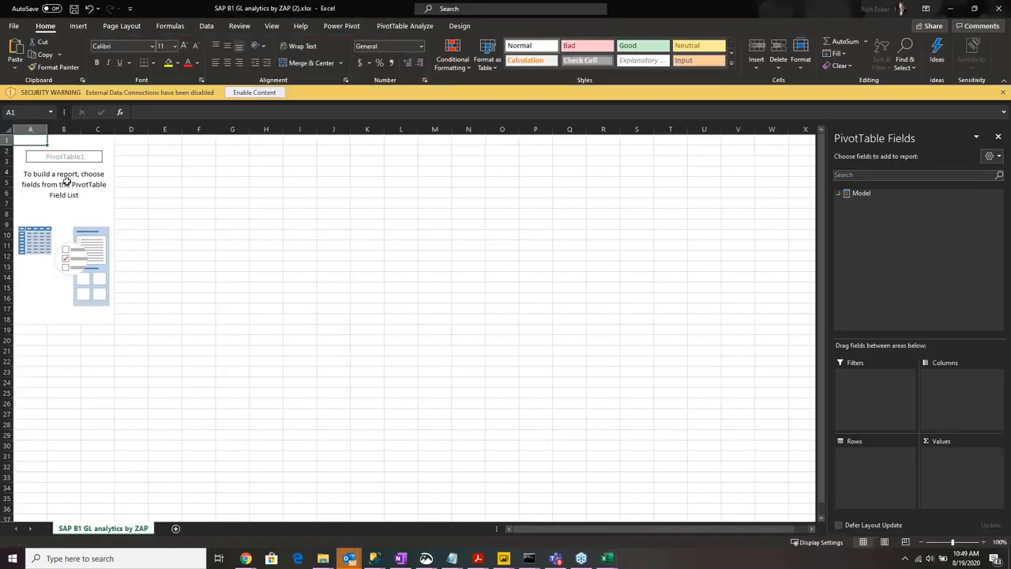
- Load the field list of the empty PivotTable and look through the available measure groups and tables
left_click(66, 182)
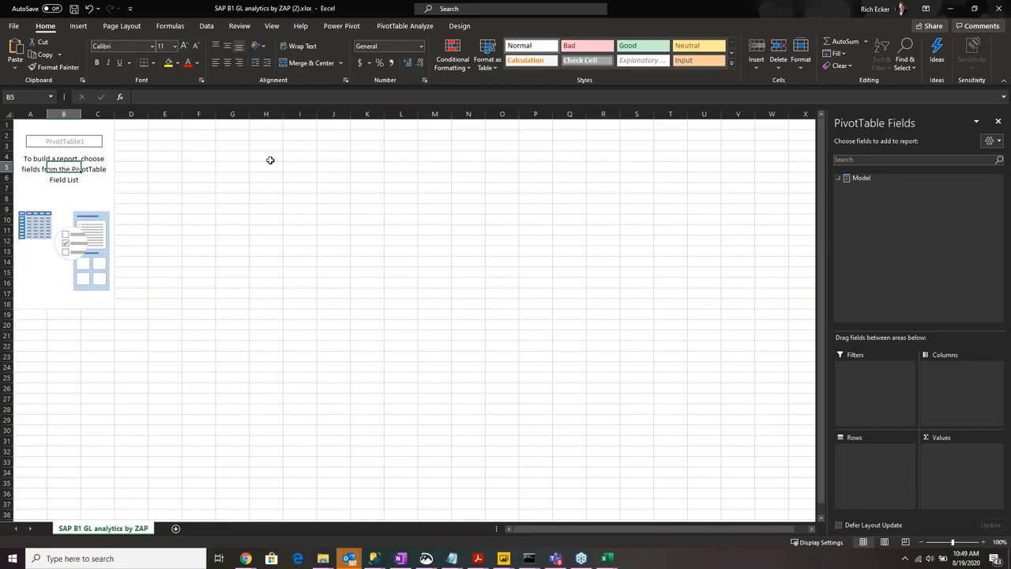
left_click(63, 197)
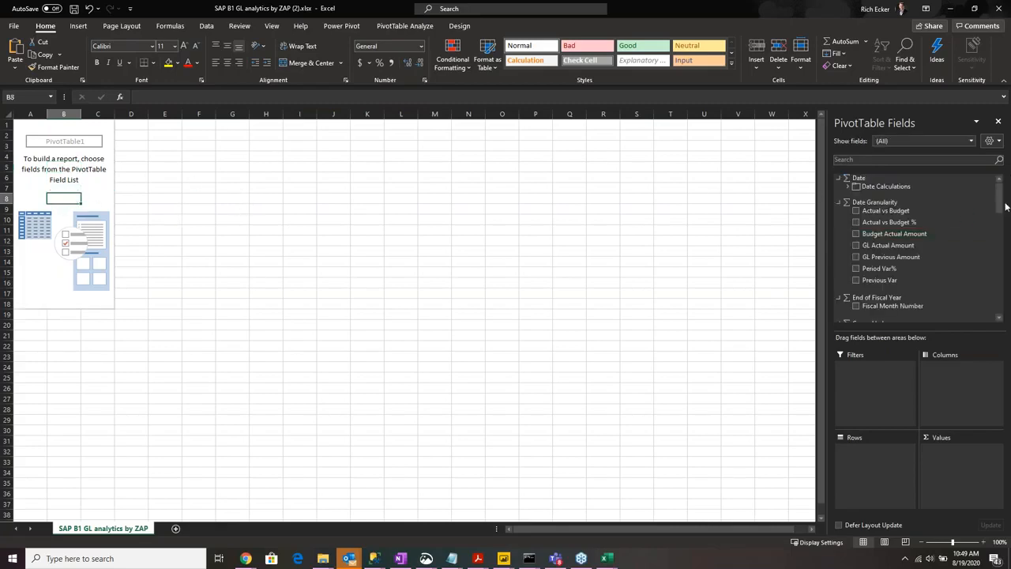
left_click_drag(997, 193, 1004, 236)
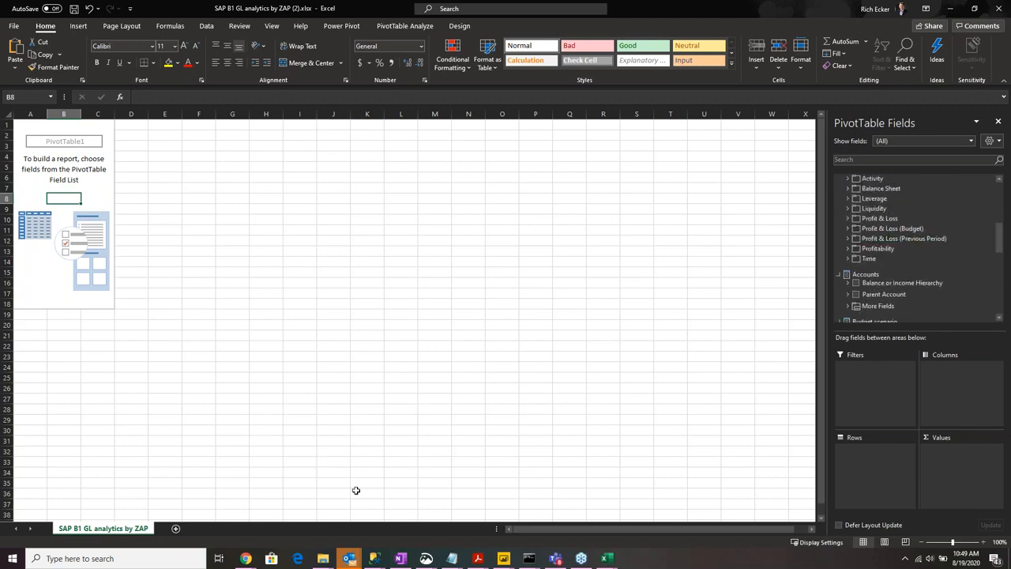
- Switch to the workbook SAP B1 GL analytics by ZAP (1) and review the monthly Working Capital values in its PivotTable
left_click(606, 560)
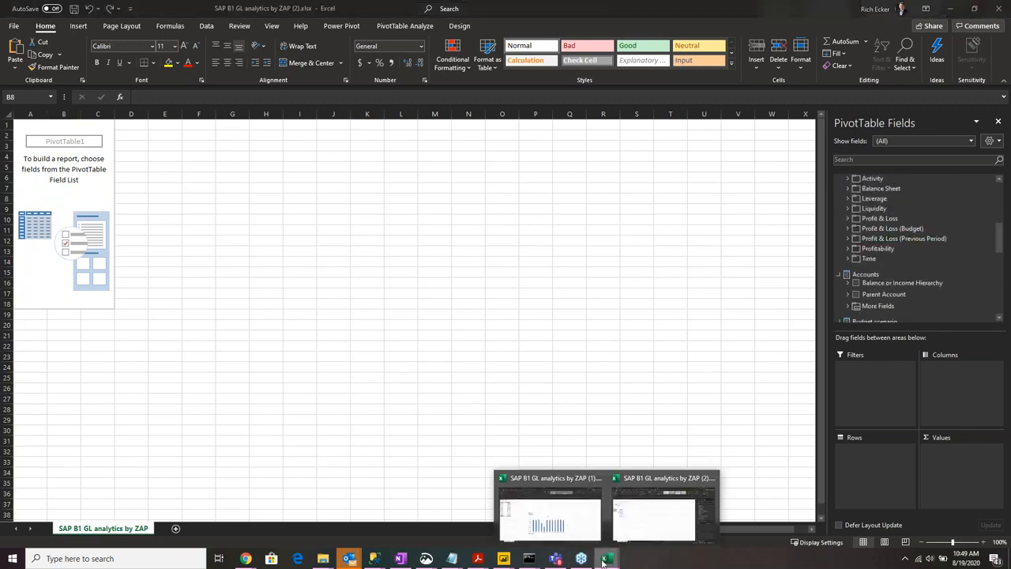
left_click(563, 514)
left_click(47, 159)
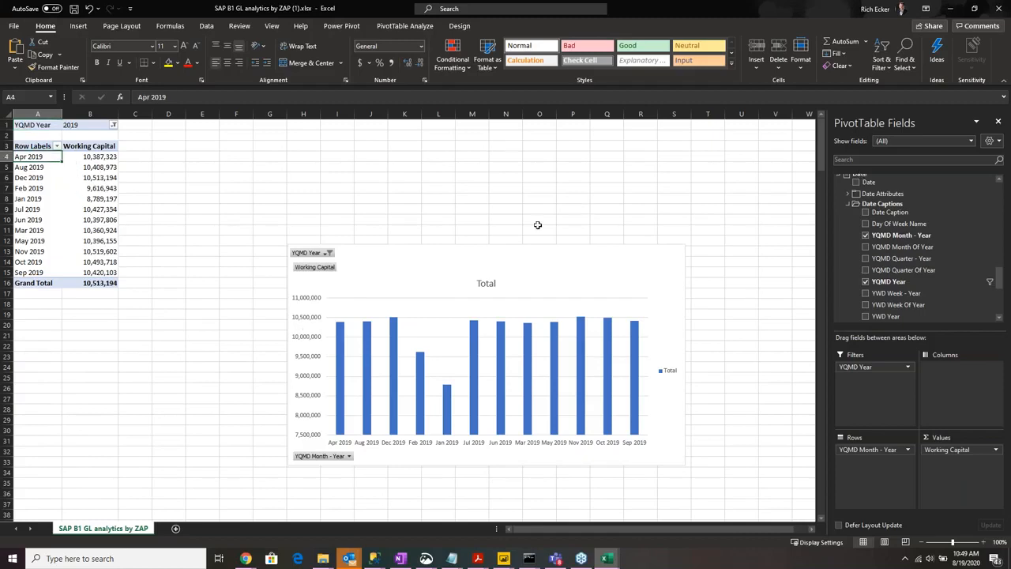
left_click(93, 157)
left_click_drag(93, 156, 108, 260)
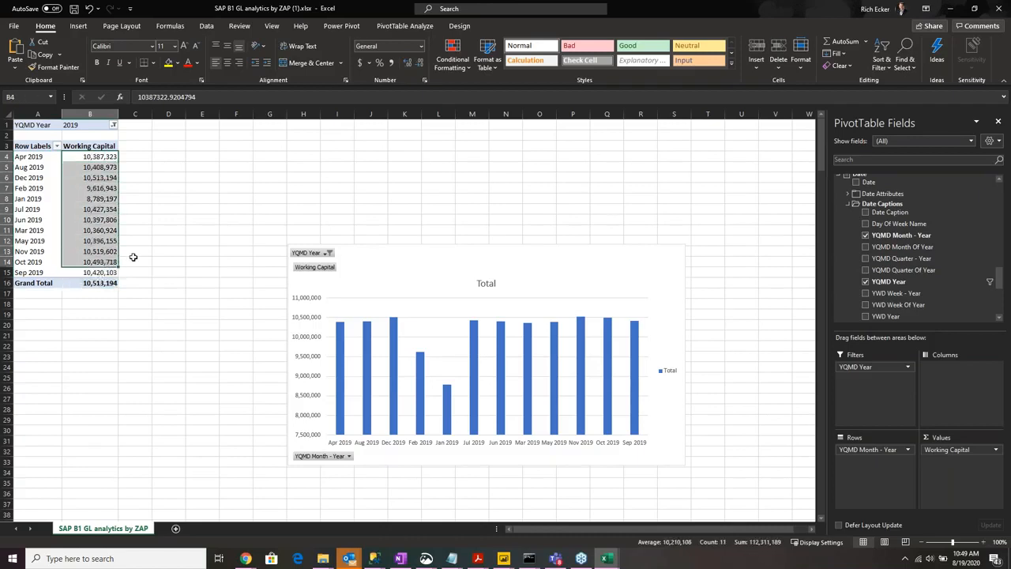
- Drill through to the detail records behind Working Capital for Apr 2019 and return to the PivotTable sheet
left_click(94, 170)
left_click(98, 157)
double_click(97, 157)
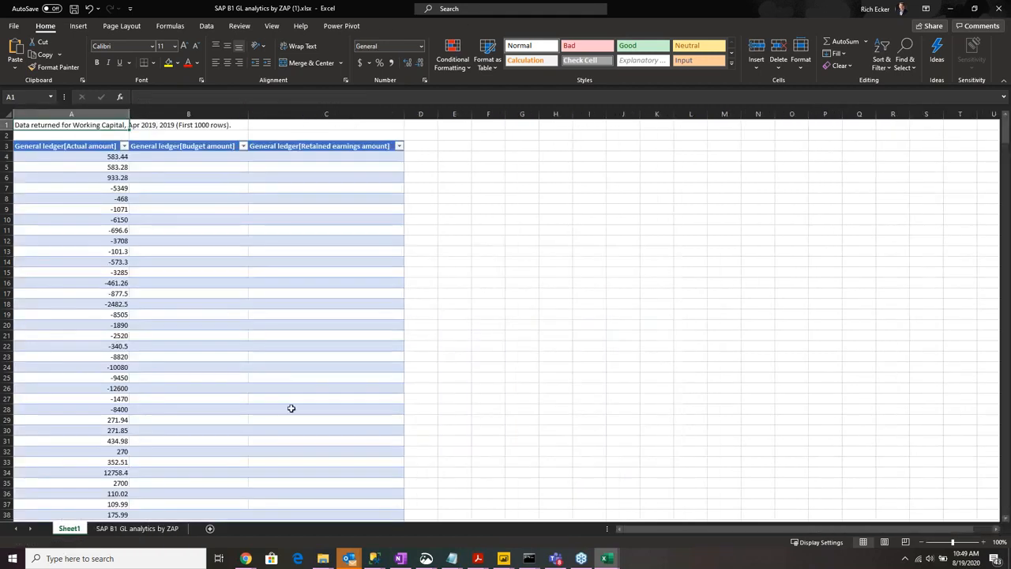
left_click(110, 529)
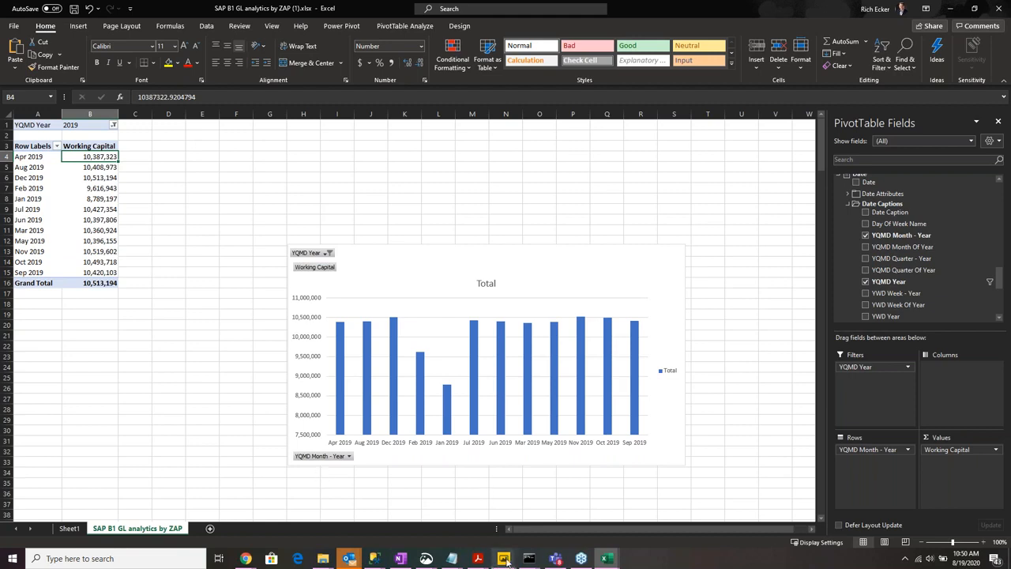
- Switch to the General Ledger analytics by ZAP file in Power BI Desktop and review its Ledger Overview and KPI Dashboard pages
mouse_move(507, 560)
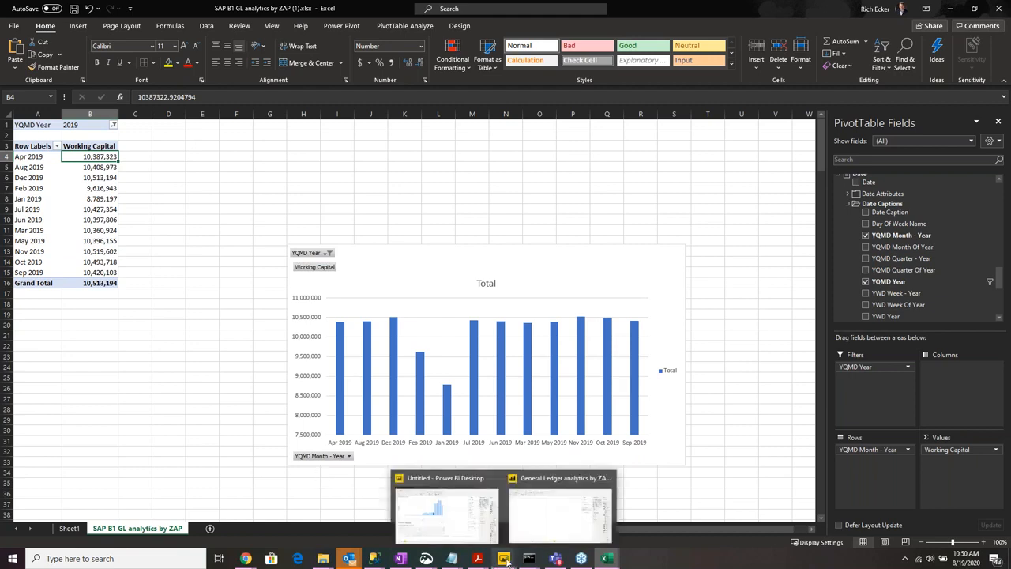
left_click(543, 536)
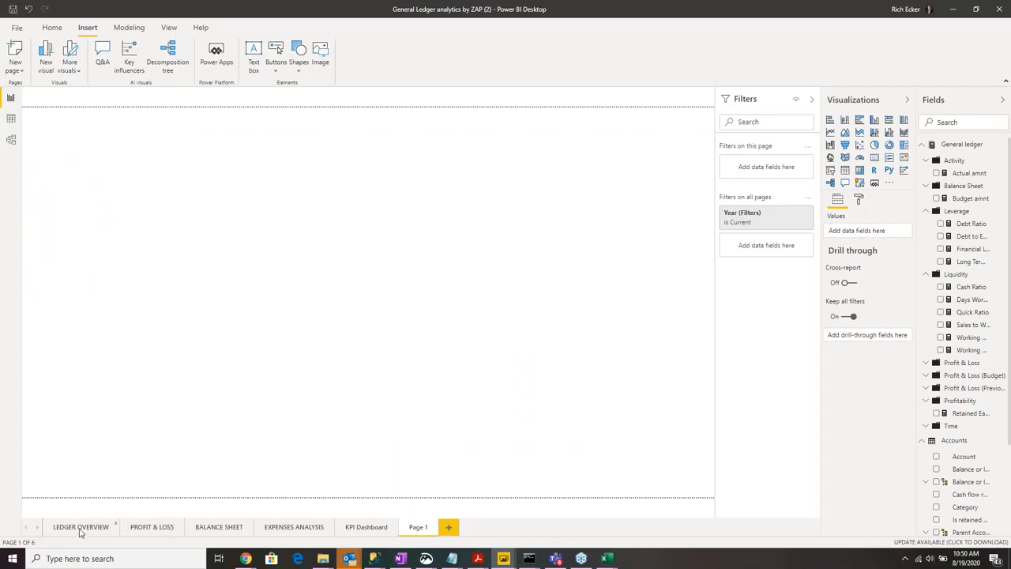
left_click(80, 527)
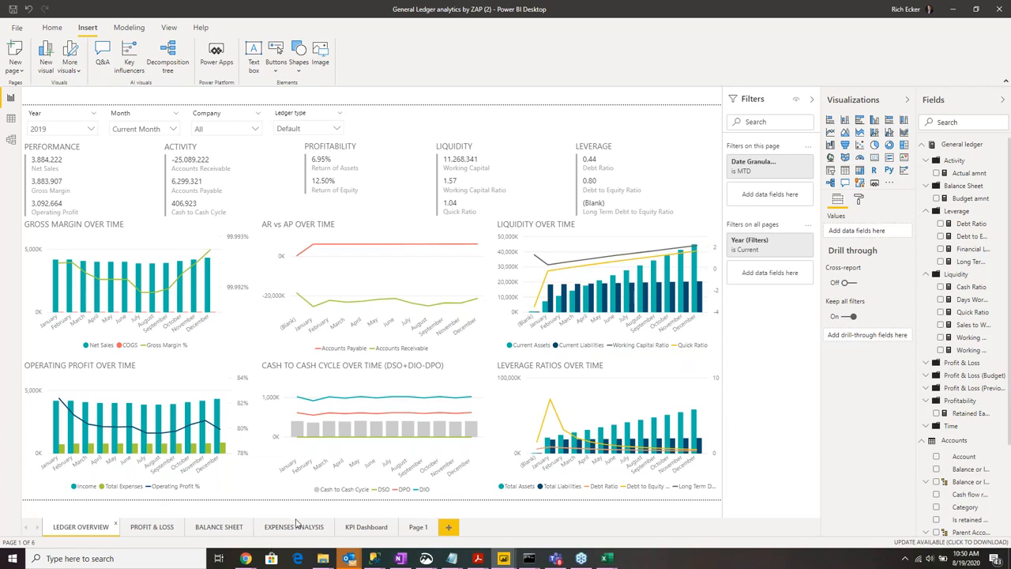
left_click(353, 530)
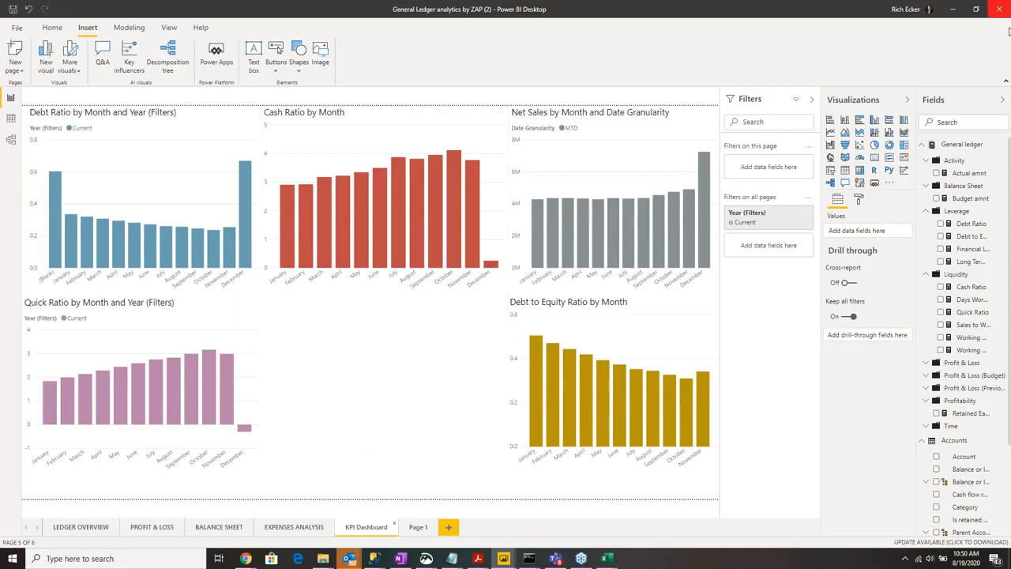
- Widen the field list and inspect the formulas of General ledger's Long Term Debt to Equity Ratio and Debt to Equity Ratio measures
left_click(921, 146)
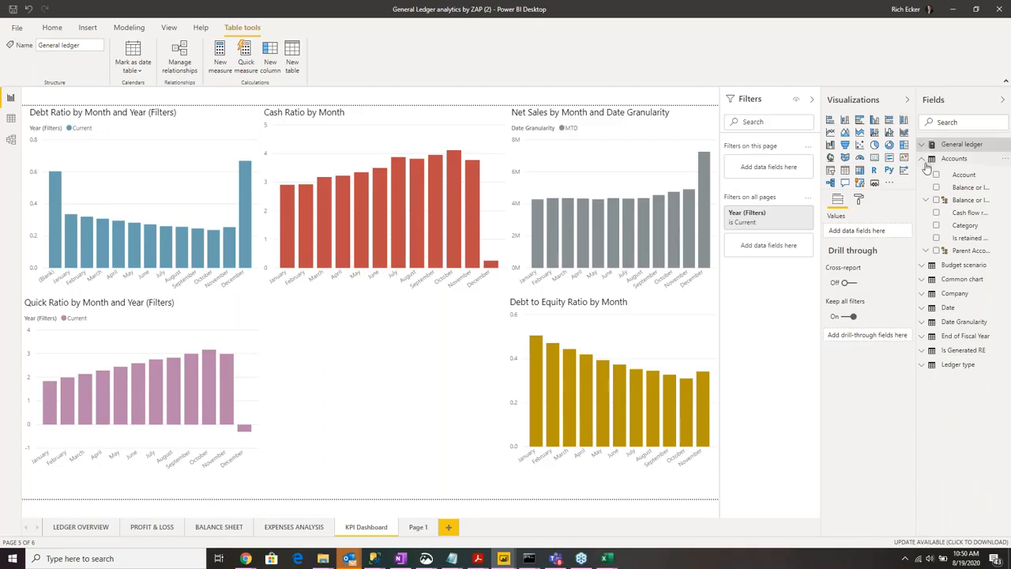
left_click(929, 146)
left_click(922, 146)
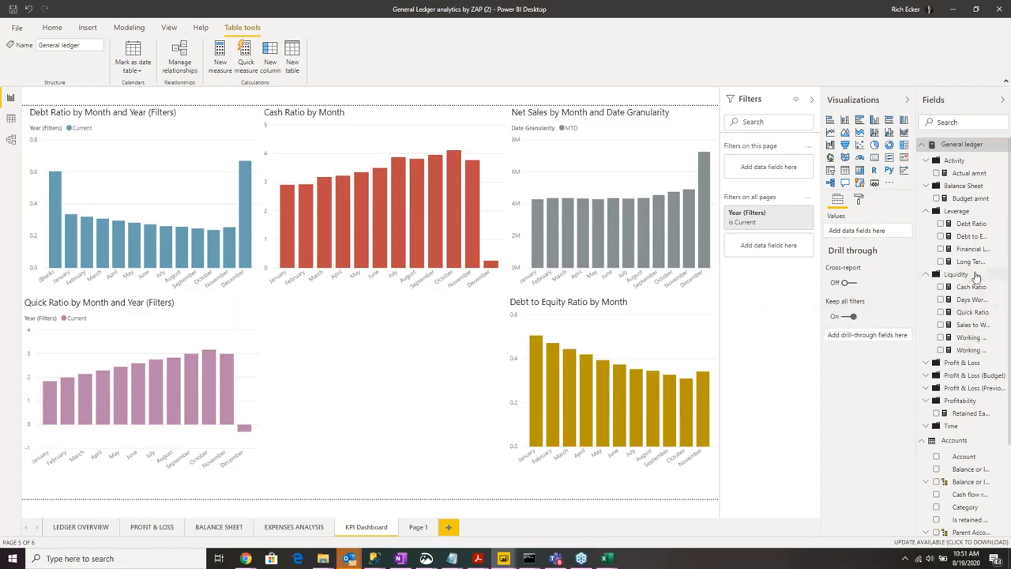
left_click(970, 261)
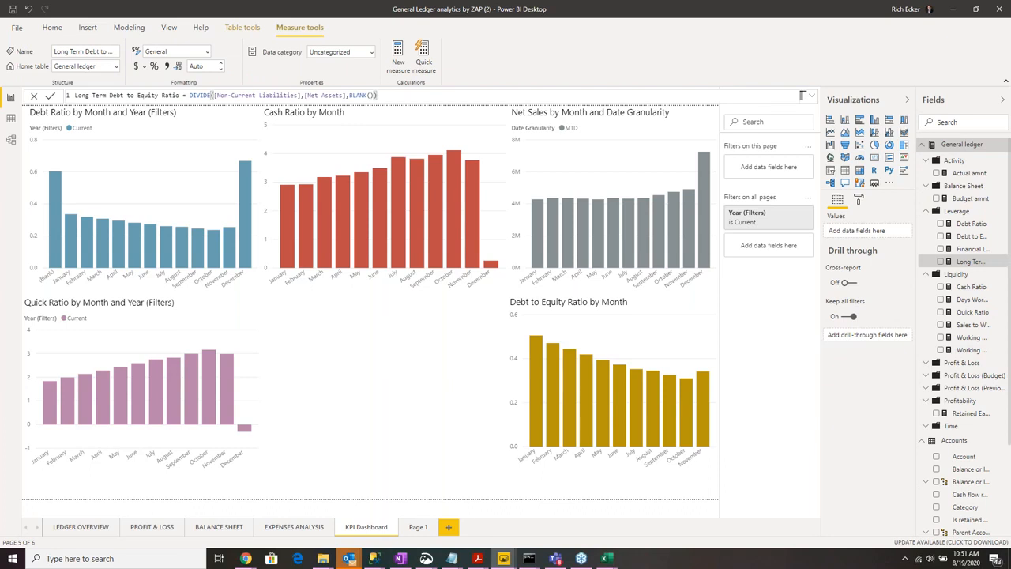
left_click_drag(916, 100, 839, 101)
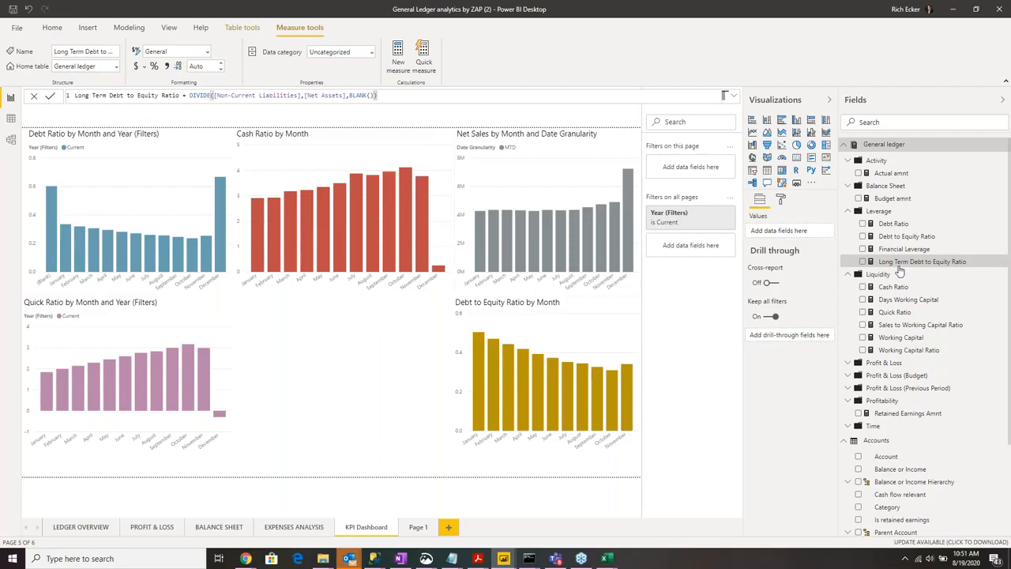
left_click(905, 236)
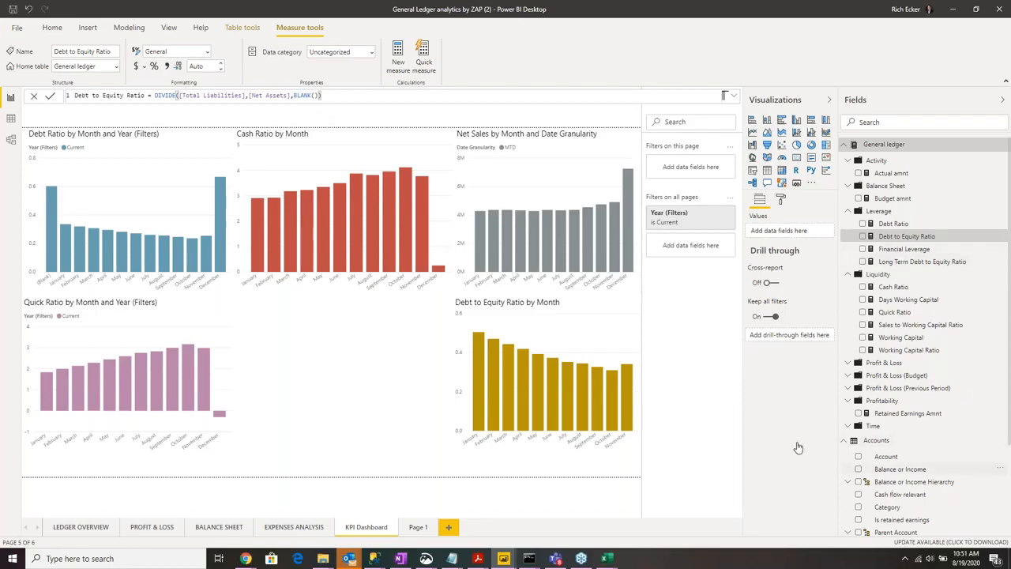
- Create a column chart of Working Capital by Month in the empty space on the KPI Dashboard page
left_click(336, 352)
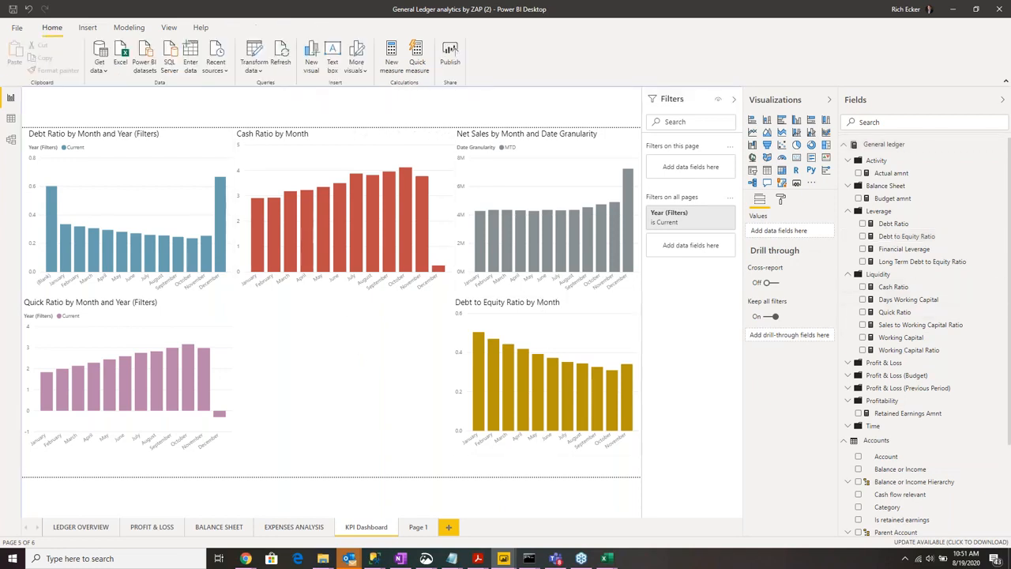
left_click(863, 341)
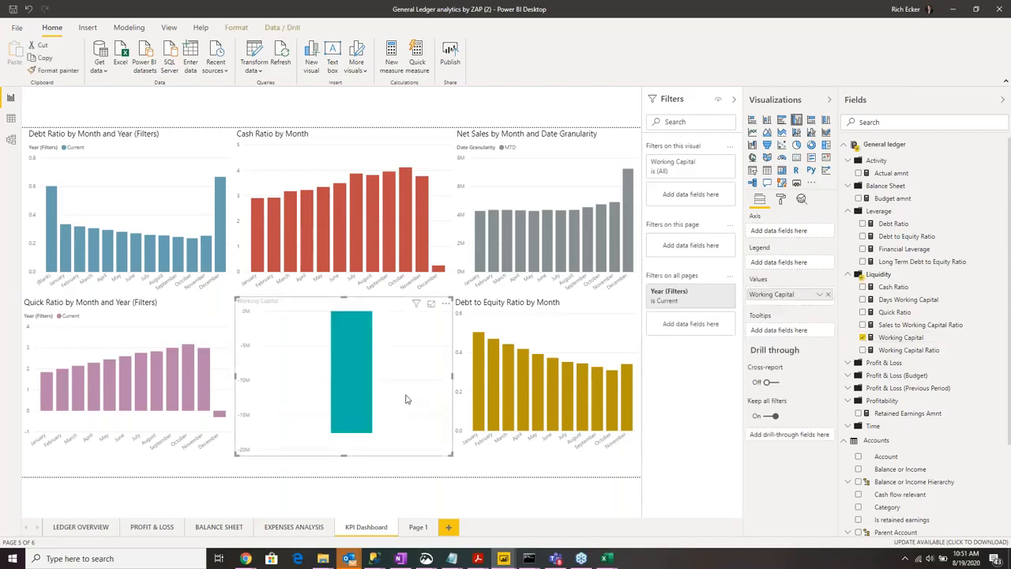
scroll(898, 400, "down", 1)
scroll(898, 401, "down", 2)
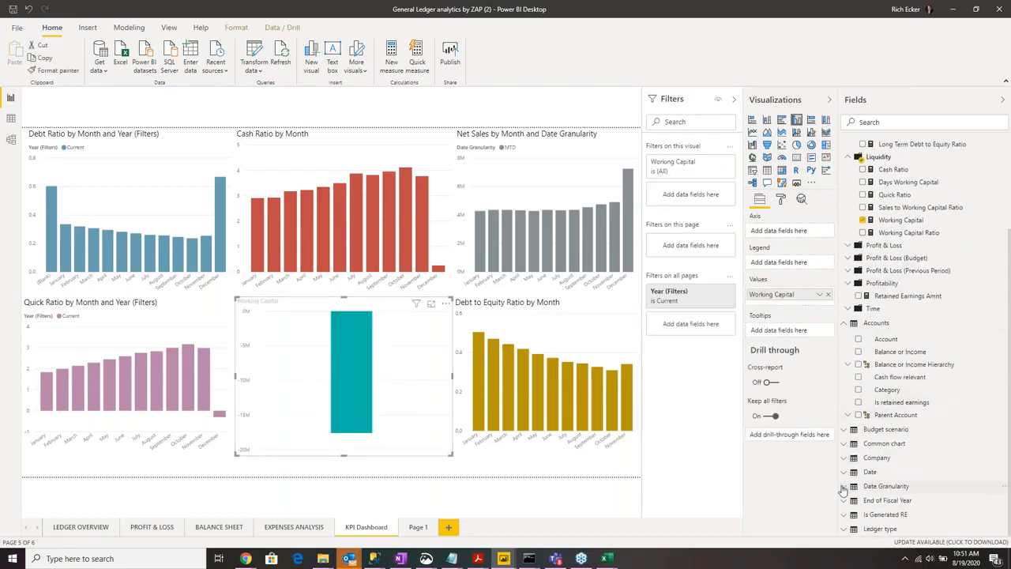
left_click(844, 477)
scroll(853, 466, "down", 4)
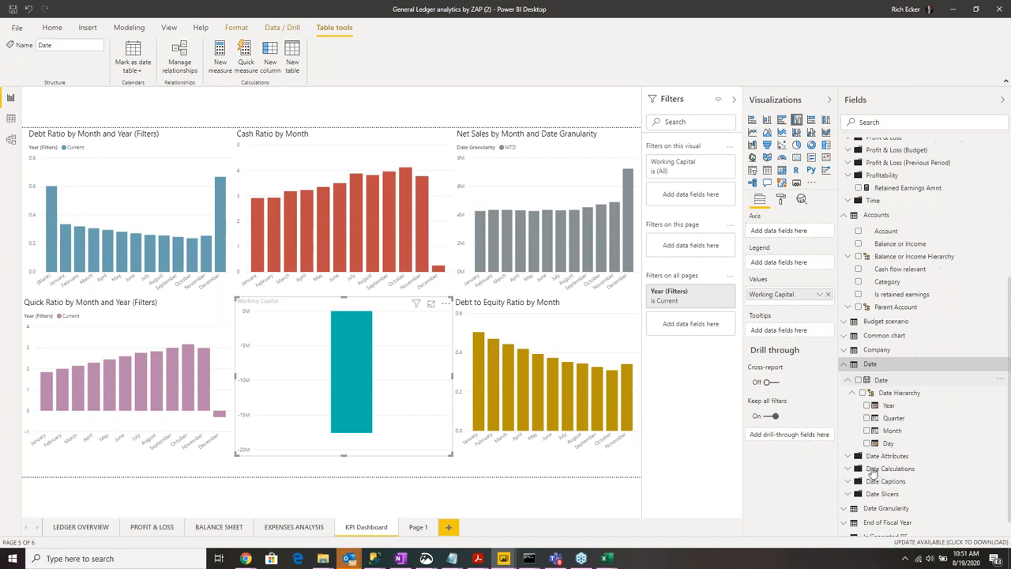
left_click(866, 408)
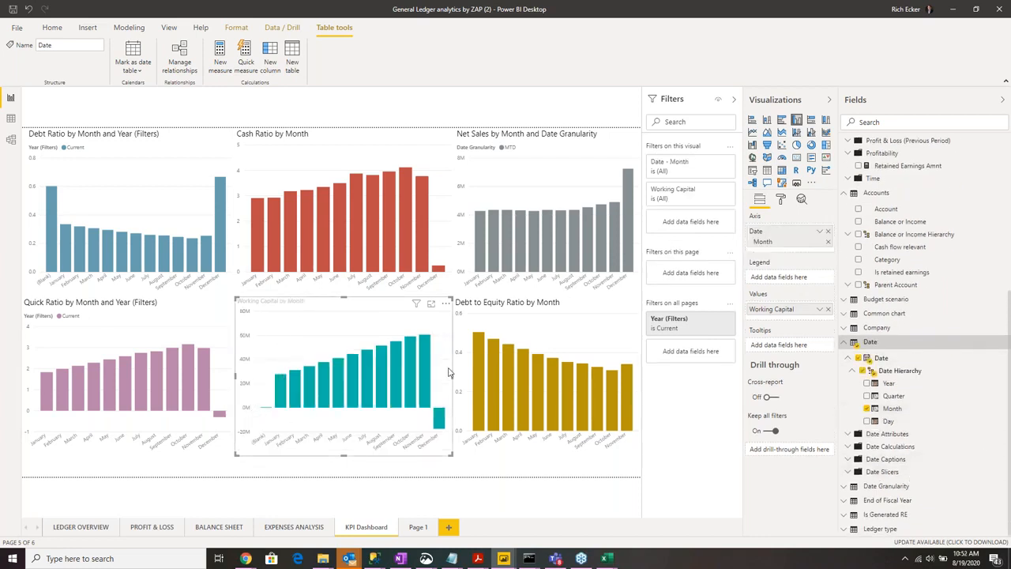
- Set the title text size of the Working Capital by Month chart to 16 pt
left_click(782, 200)
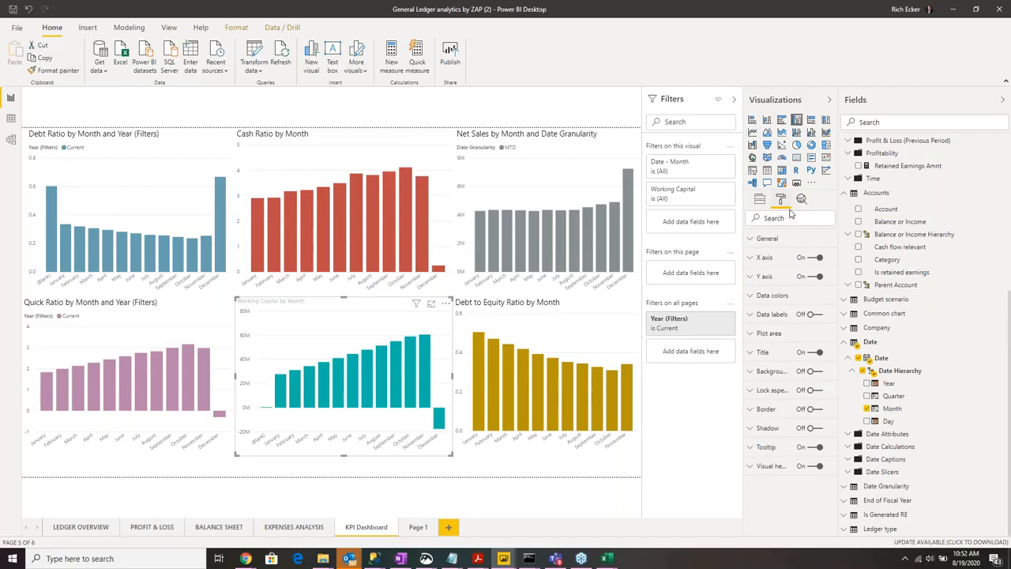
left_click(751, 358)
scroll(788, 464, "down", 2)
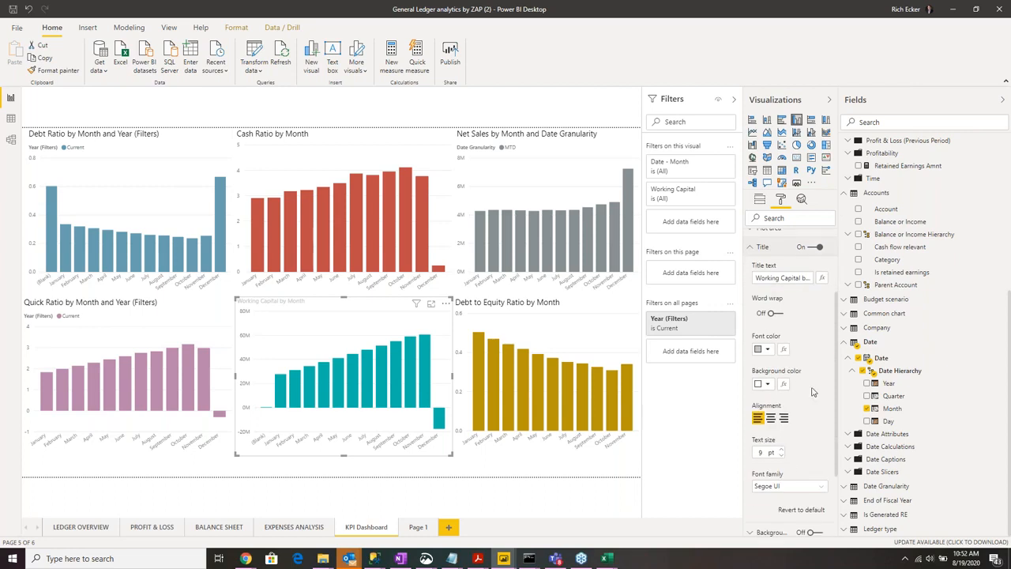
scroll(801, 386, "down", 2)
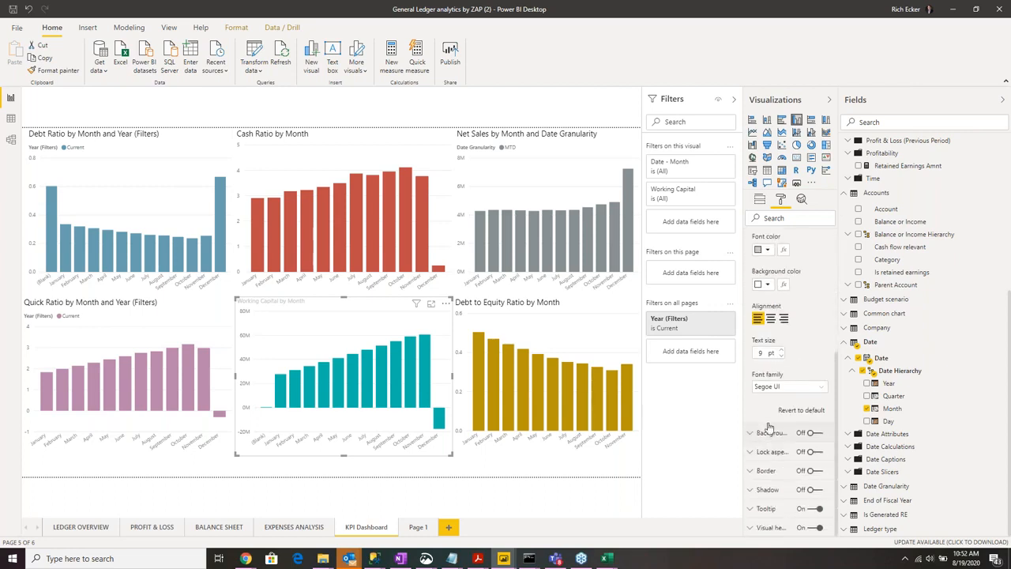
left_click(782, 352)
left_click(783, 353)
left_click(783, 352)
left_click(783, 352)
left_click(783, 352)
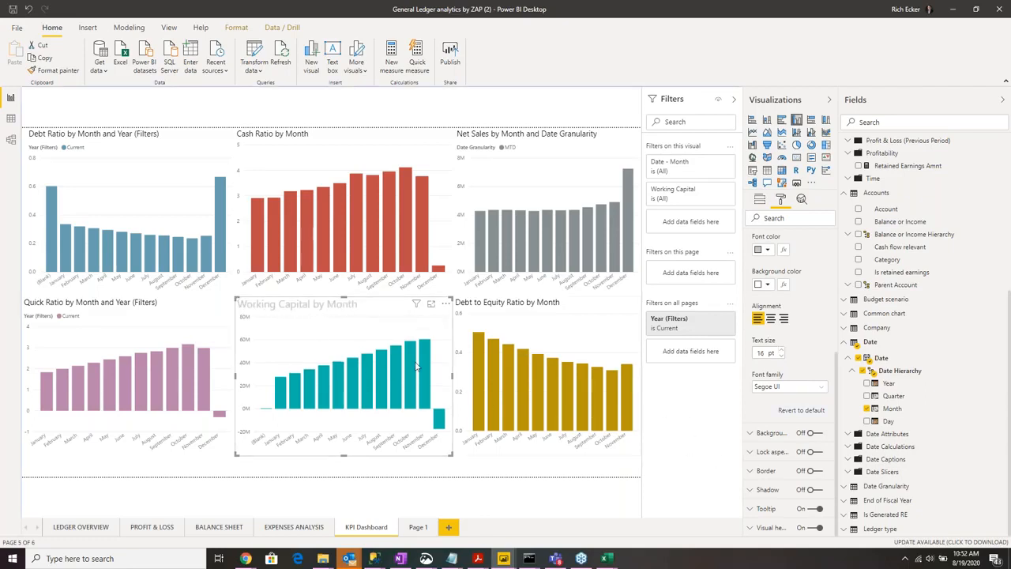
- Check the analysis options offered for the Working Capital by Month chart, dismiss them and open the blank Page 1
right_click(388, 372)
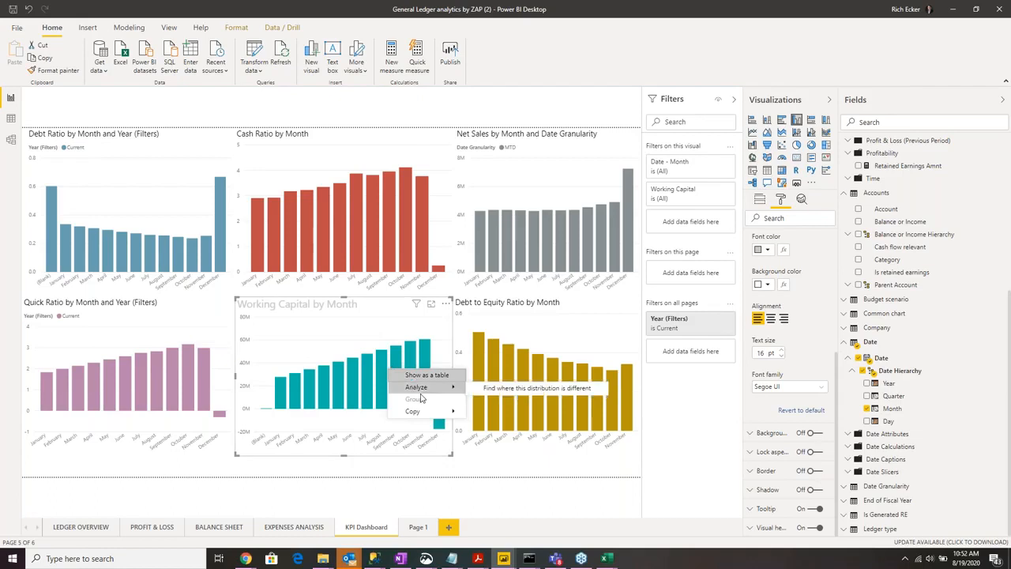
mouse_move(424, 390)
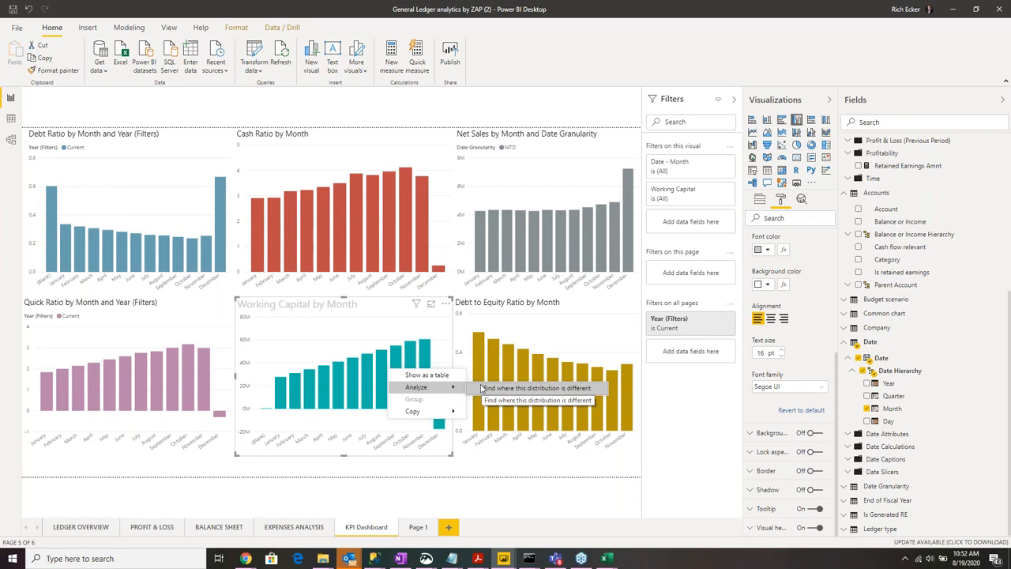
left_click(664, 448)
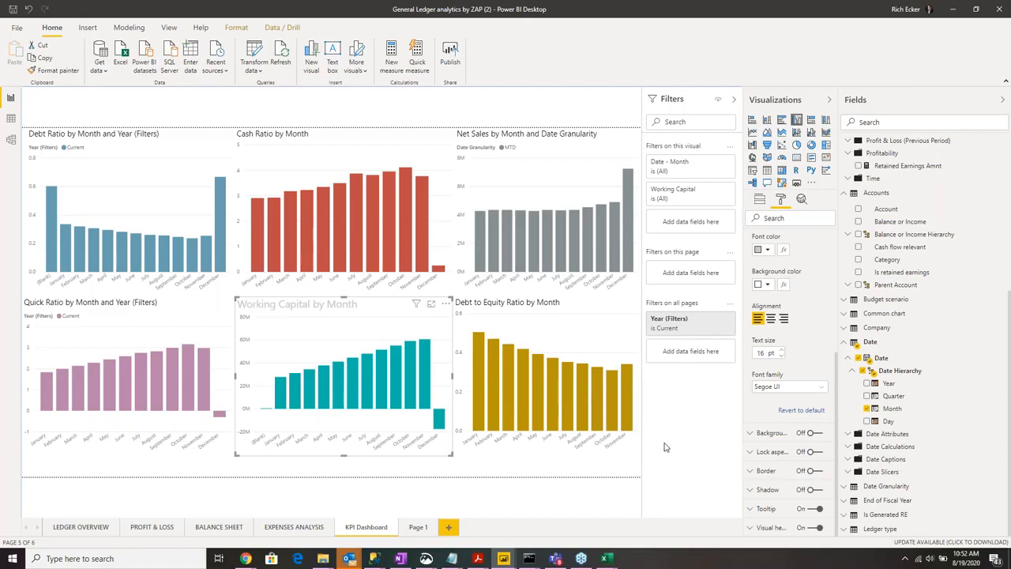
left_click(417, 527)
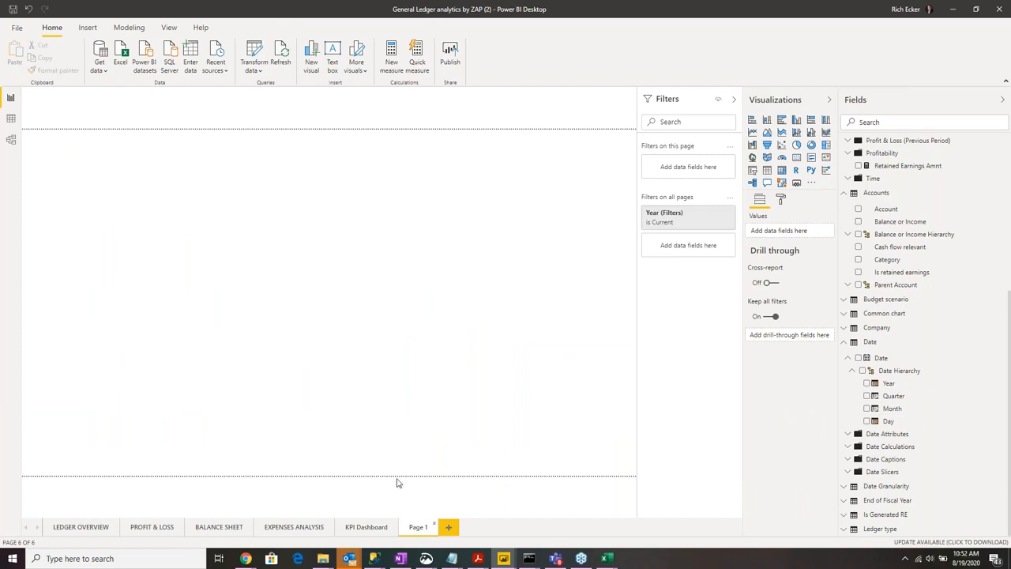
- Insert a decomposition tree on Page 1 and enlarge it to about half the page width
left_click(87, 27)
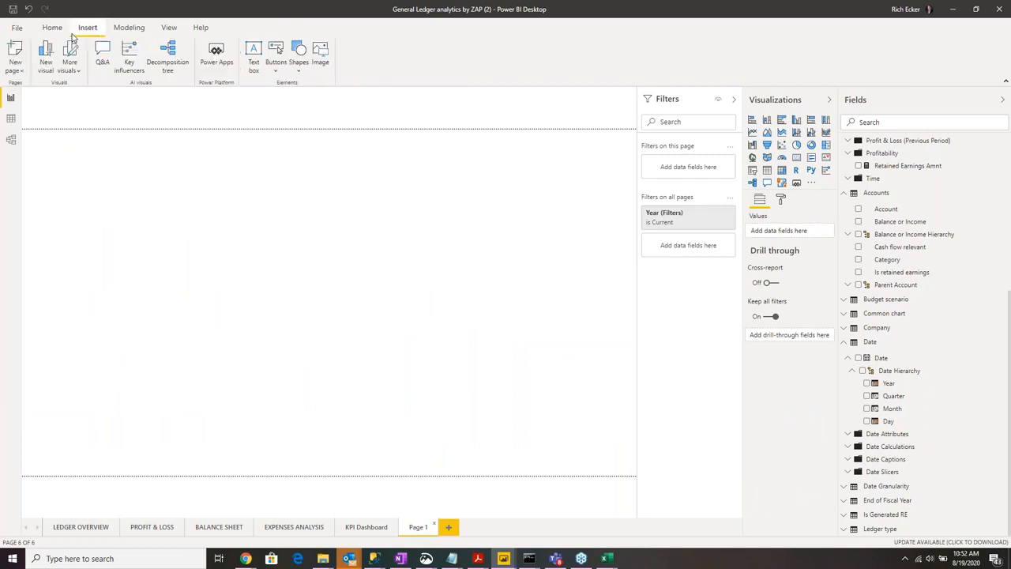
left_click(164, 66)
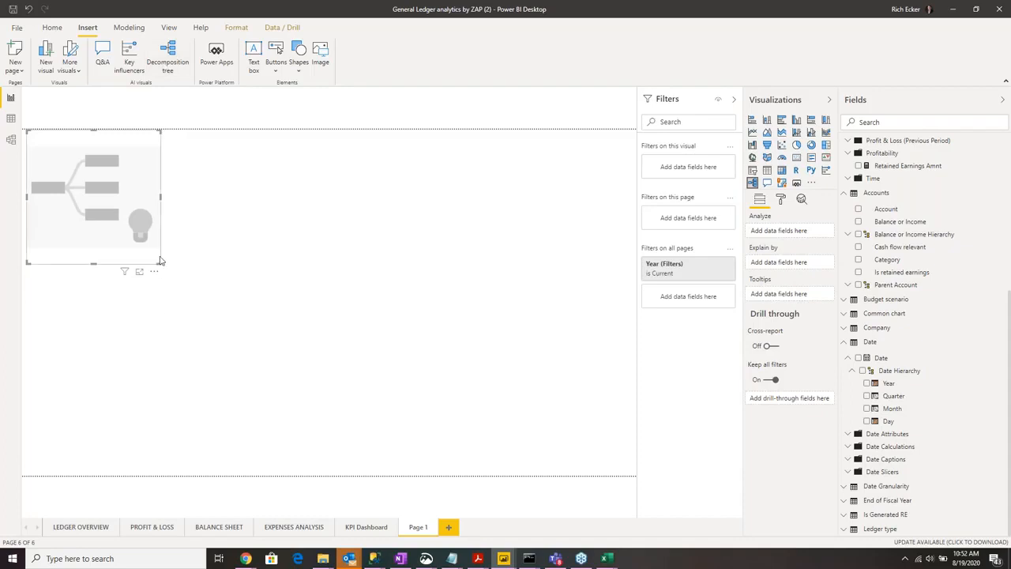
left_click_drag(158, 262, 344, 368)
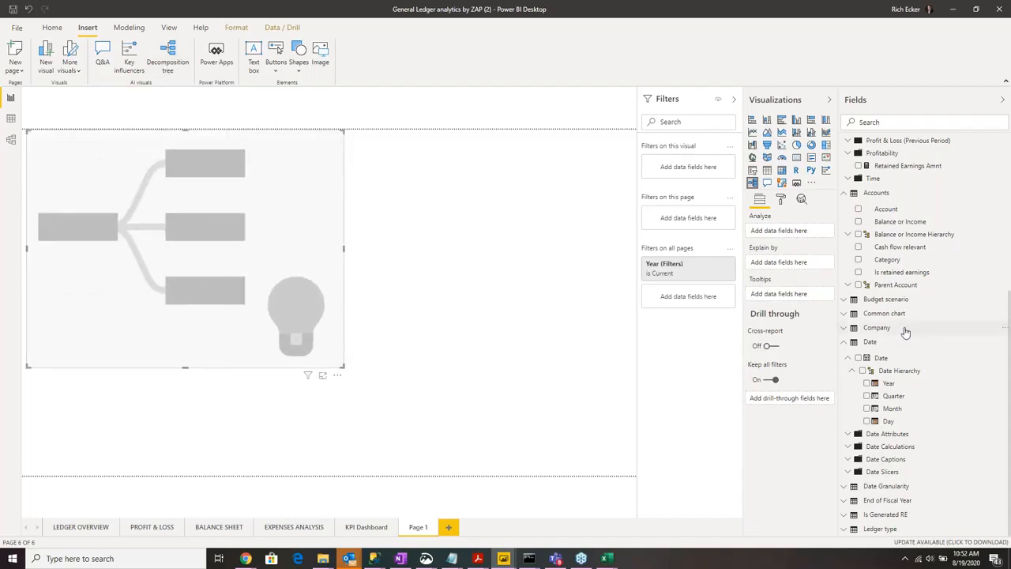
- Set the decomposition tree to analyze General ledger's Actual amnt, explained by the Accounts table's Balance or Income Hierarchy
scroll(926, 218, "up", 5)
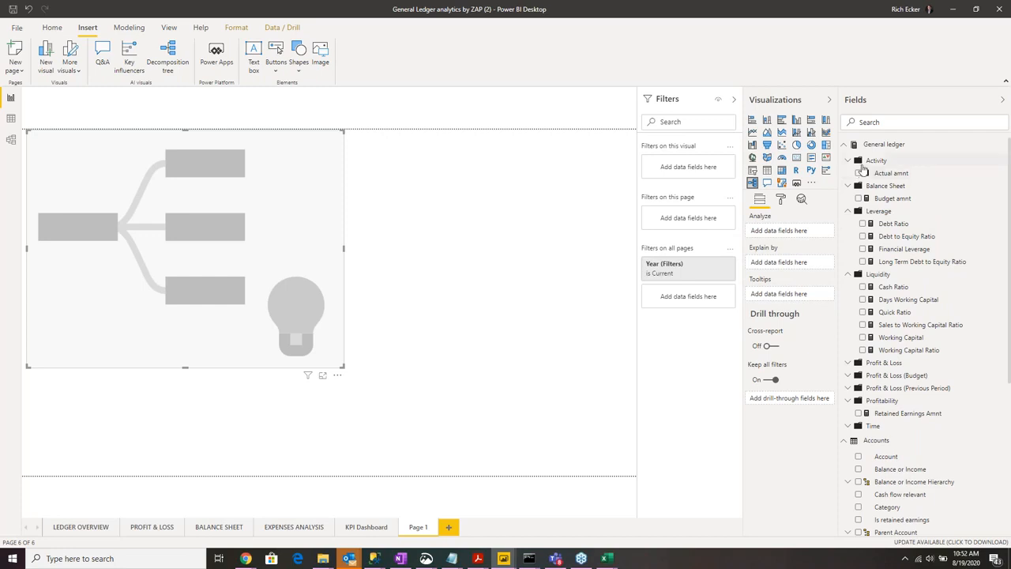
left_click(859, 173)
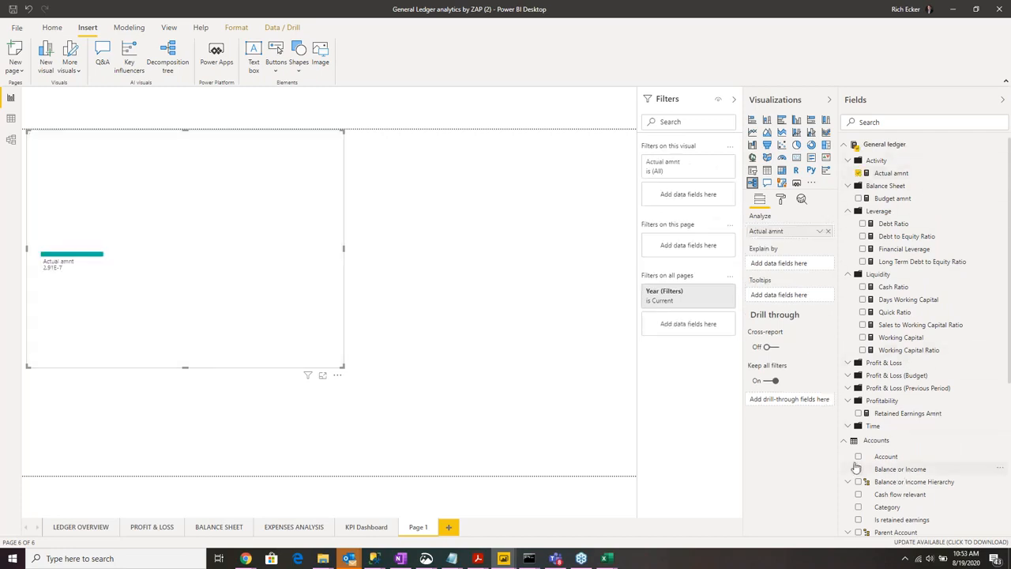
scroll(897, 474, "down", 3)
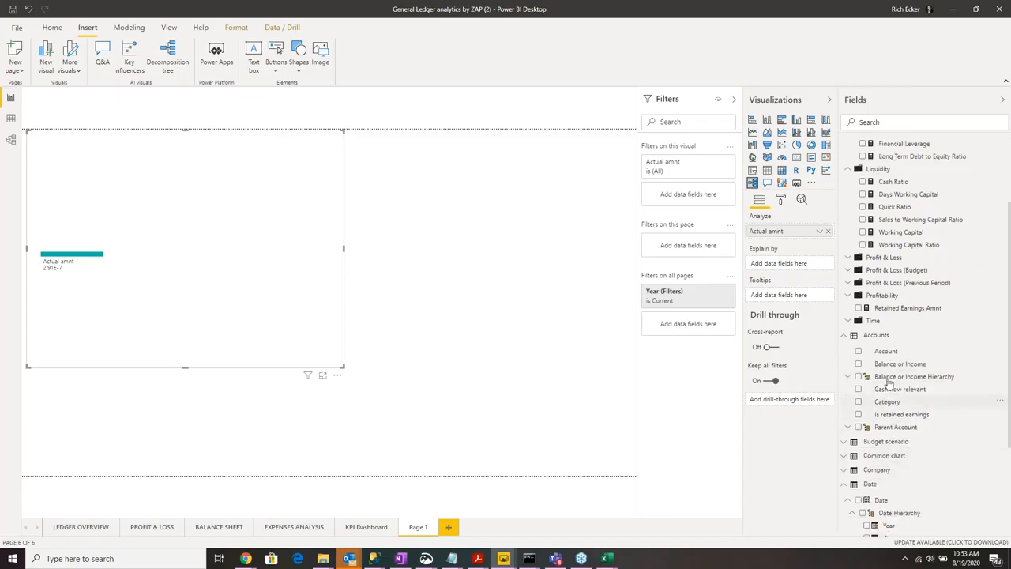
left_click(860, 379)
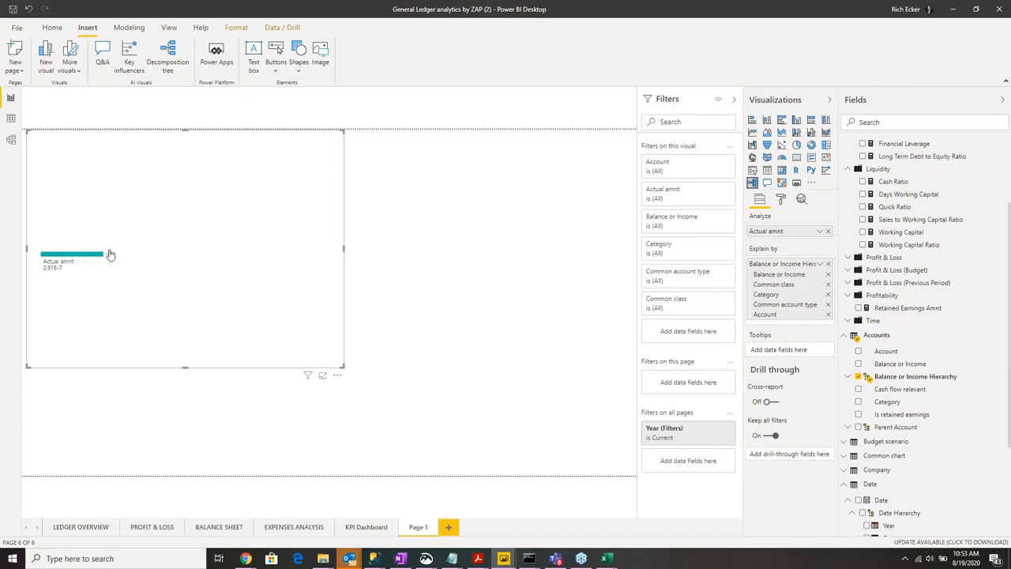
- Break down Actual amnt by high value through Common class, Balance or Income and Category, following the Expenses branch
left_click(109, 255)
left_click(131, 261)
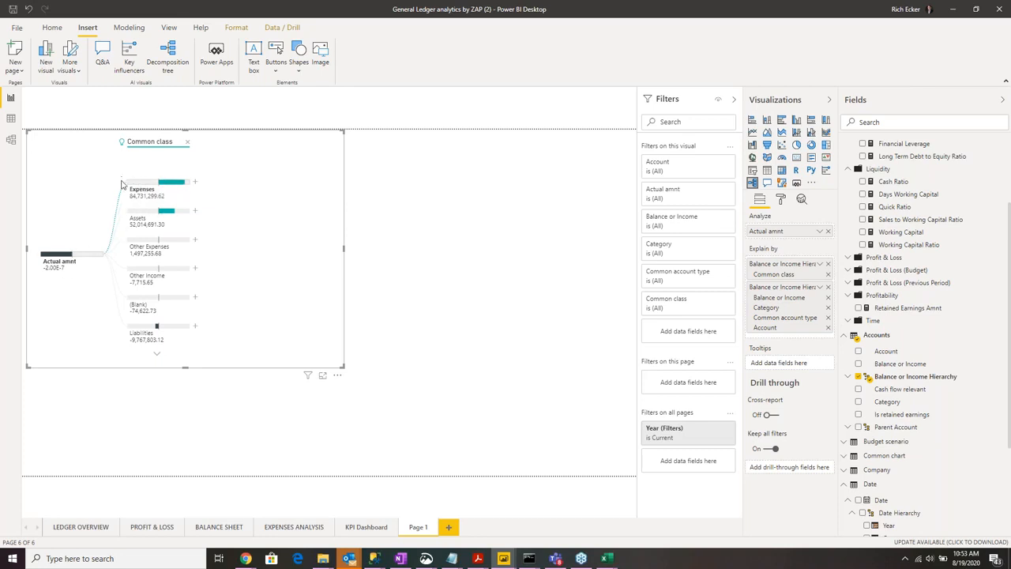
left_click(194, 183)
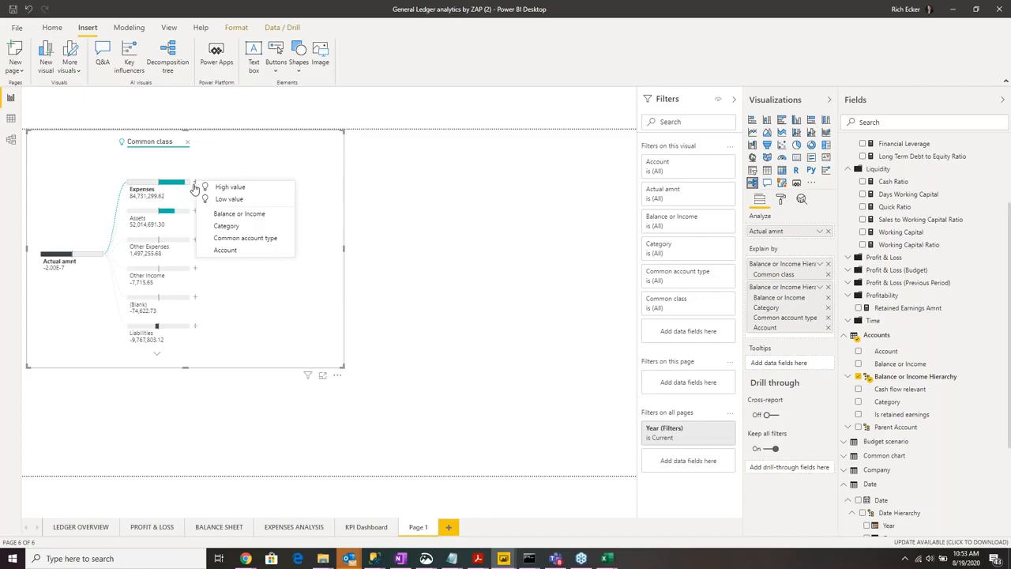
left_click(211, 187)
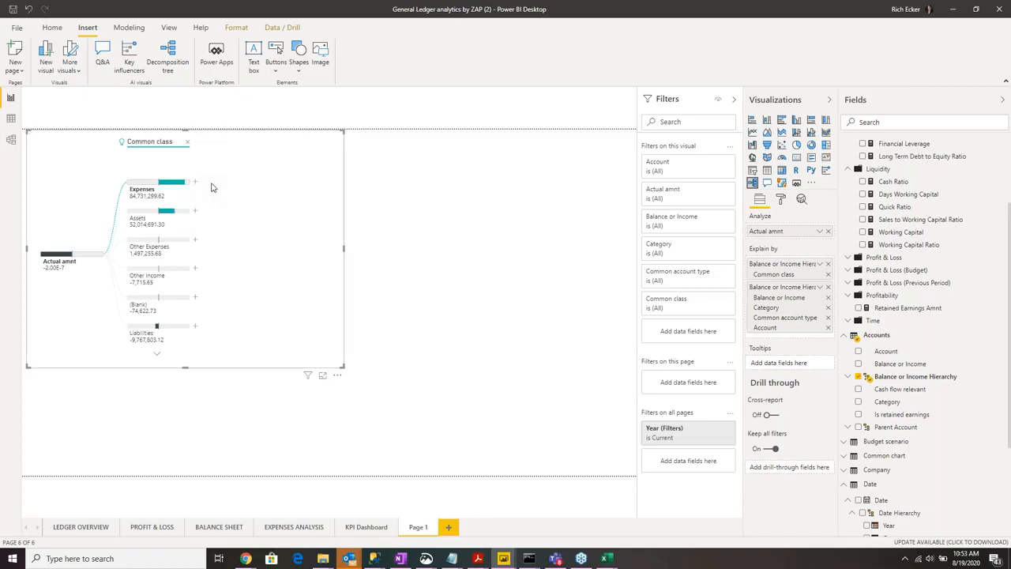
left_click(281, 181)
left_click(308, 191)
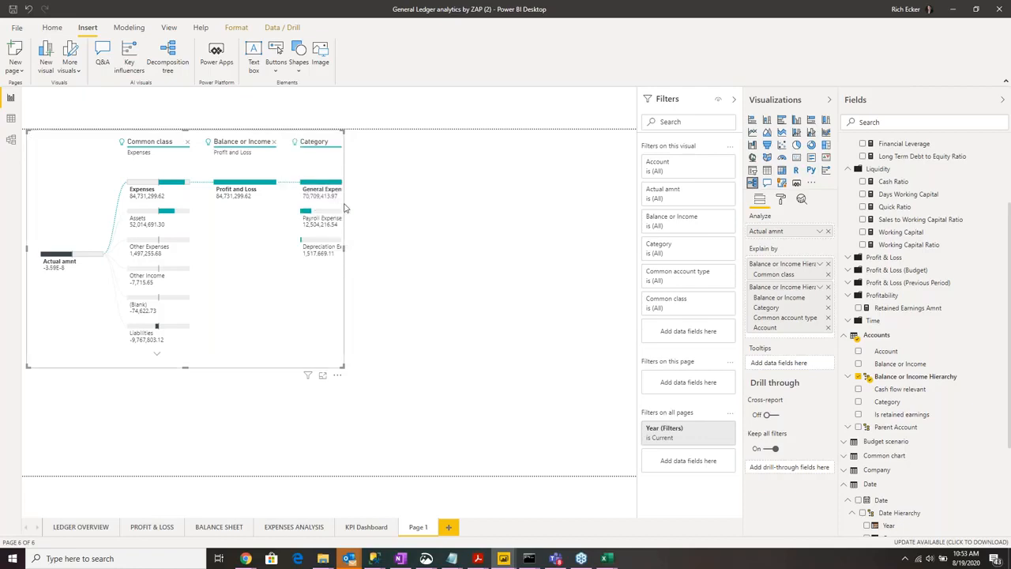
- Widen the decomposition tree across most of the page and break down General Expenses by high value to the Account level
left_click_drag(342, 365, 583, 412)
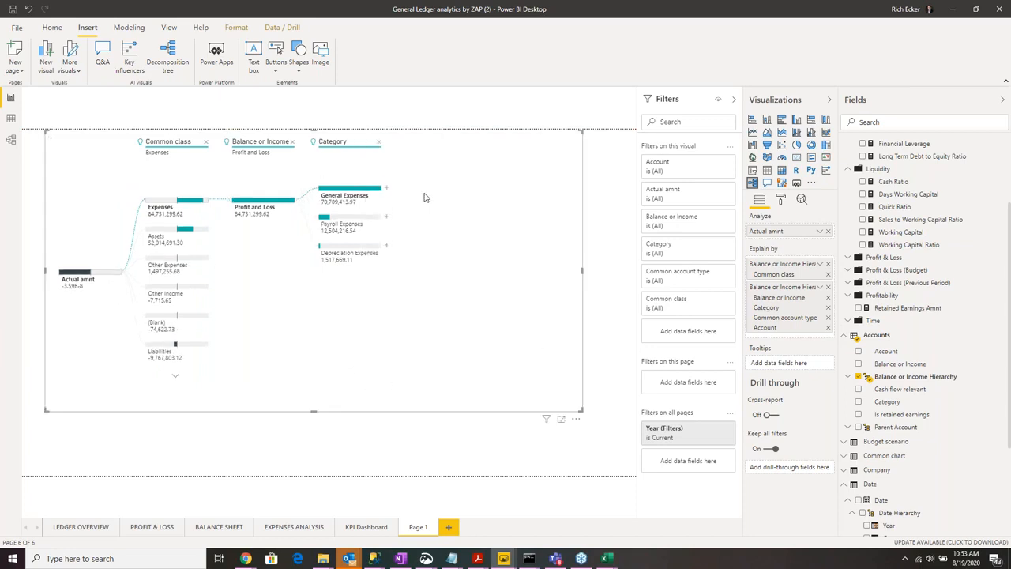
left_click(387, 194)
left_click(410, 197)
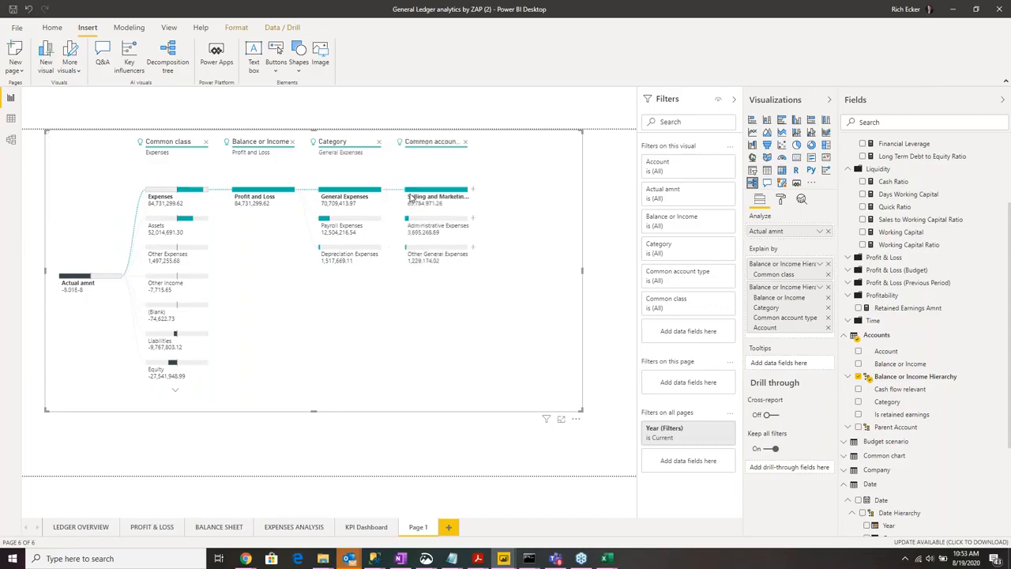
left_click(474, 192)
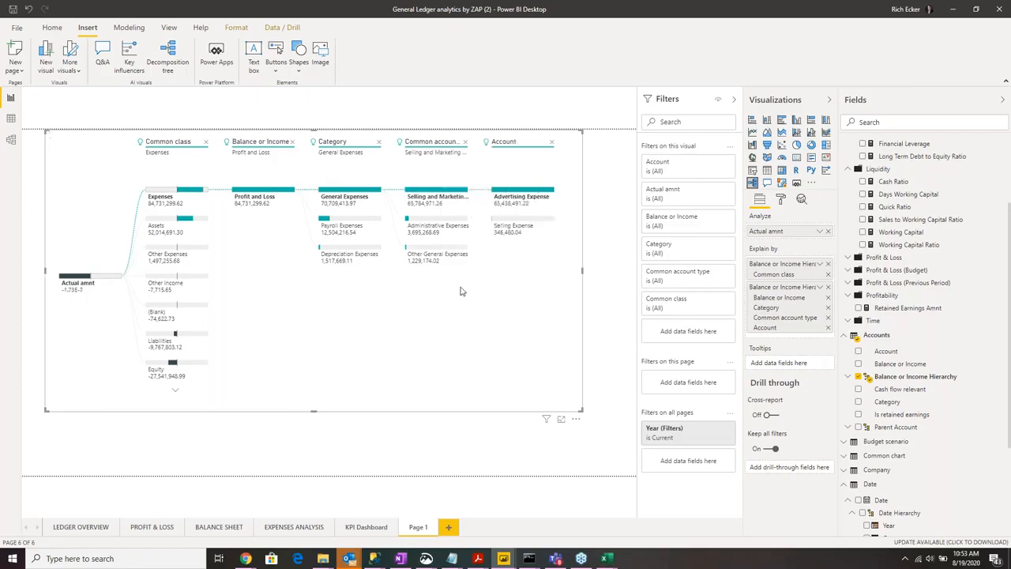
mouse_move(197, 259)
mouse_move(207, 218)
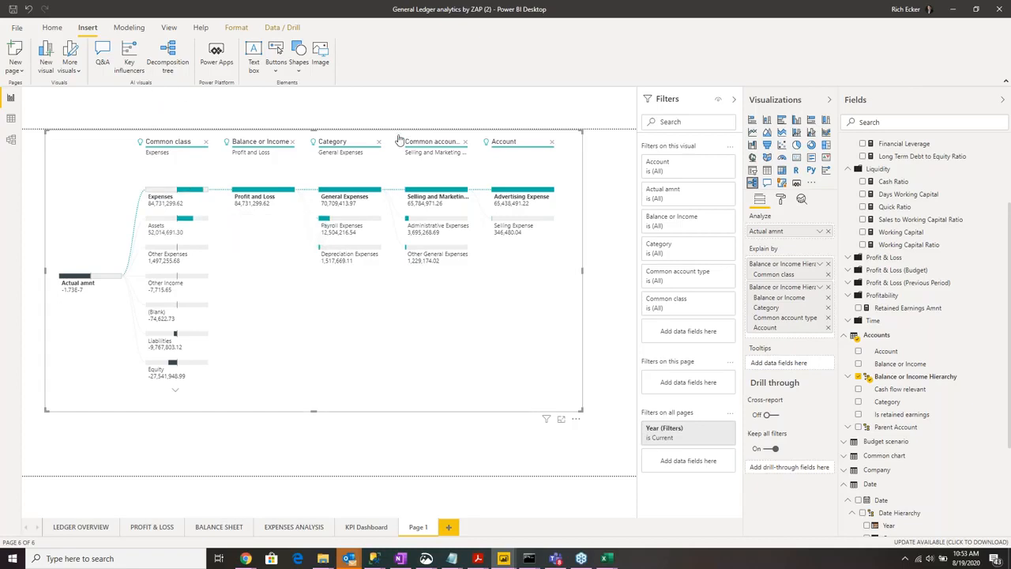